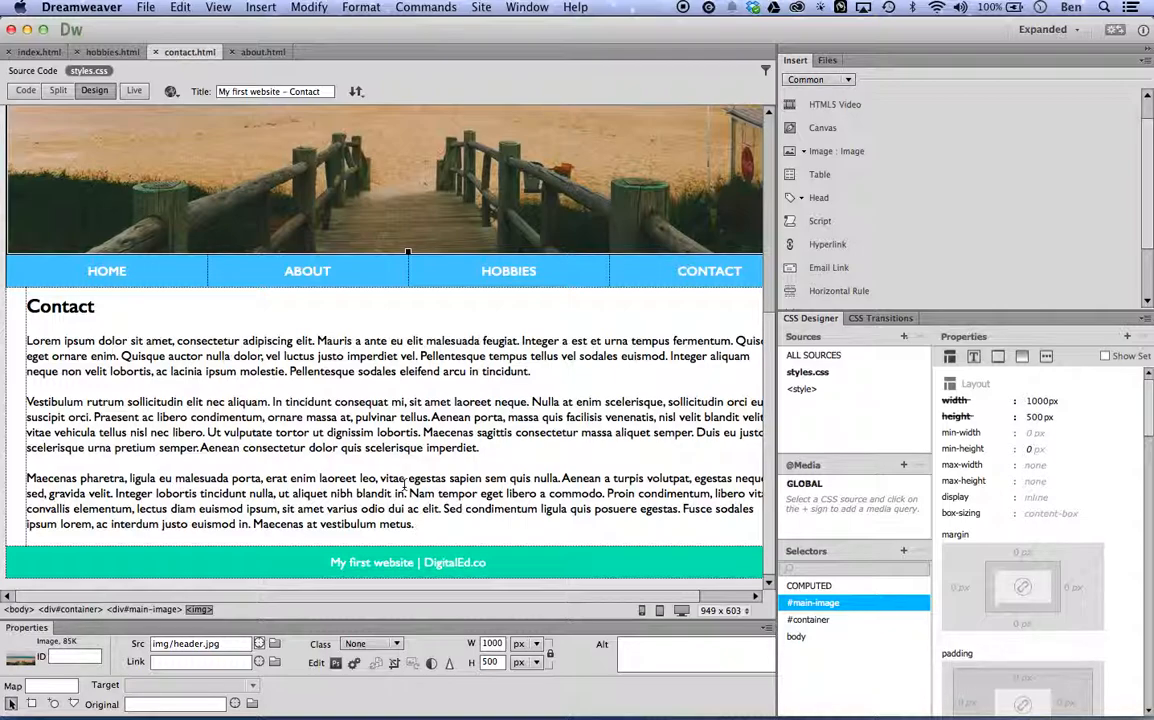
Replace the contact page's header image with contact-header.jpg from the img folder.
scroll(405, 486, up, 5)
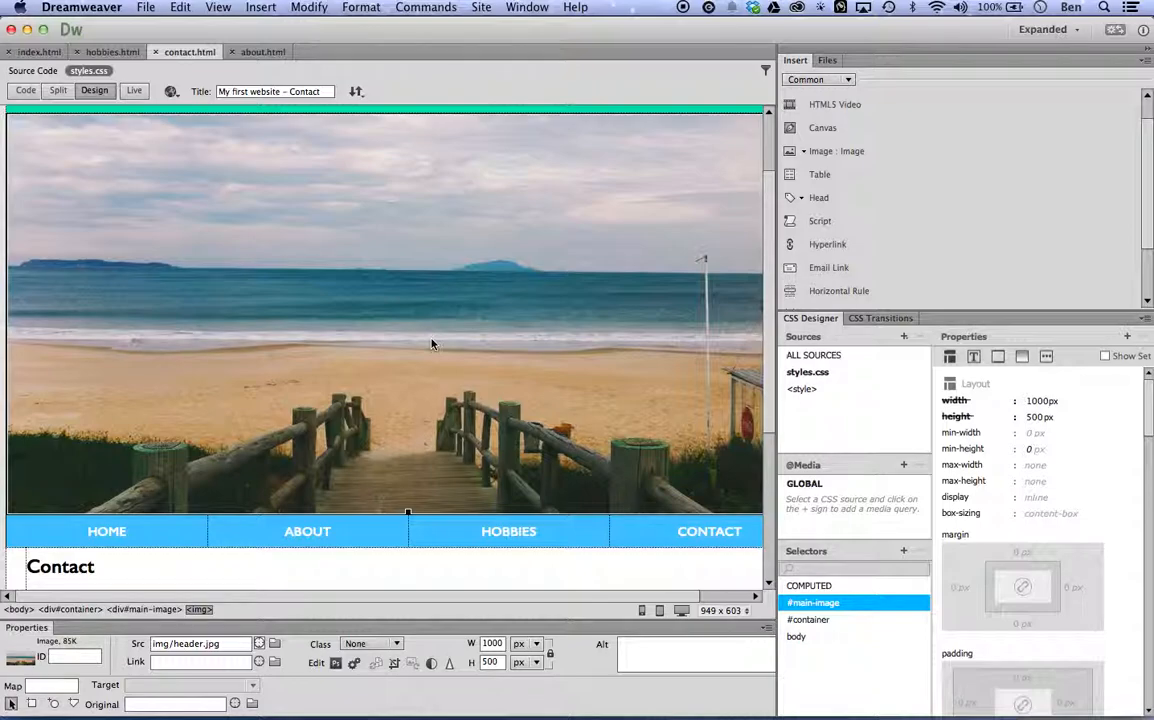
click(274, 645)
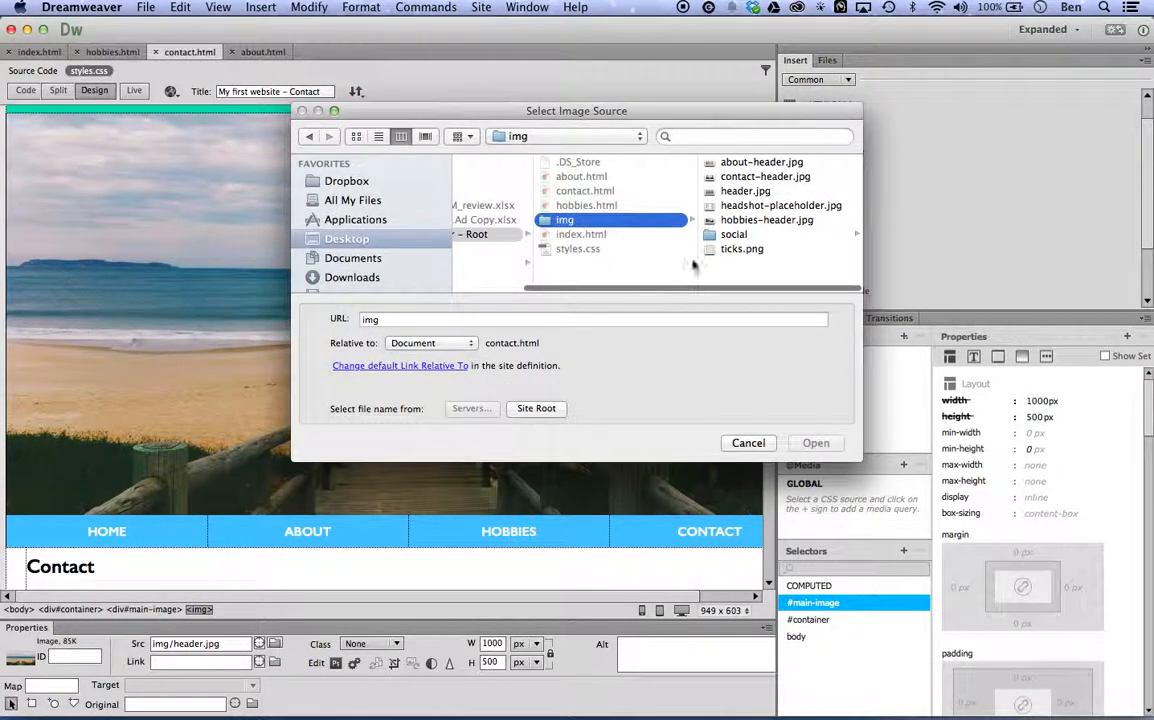
click(705, 175)
click(806, 442)
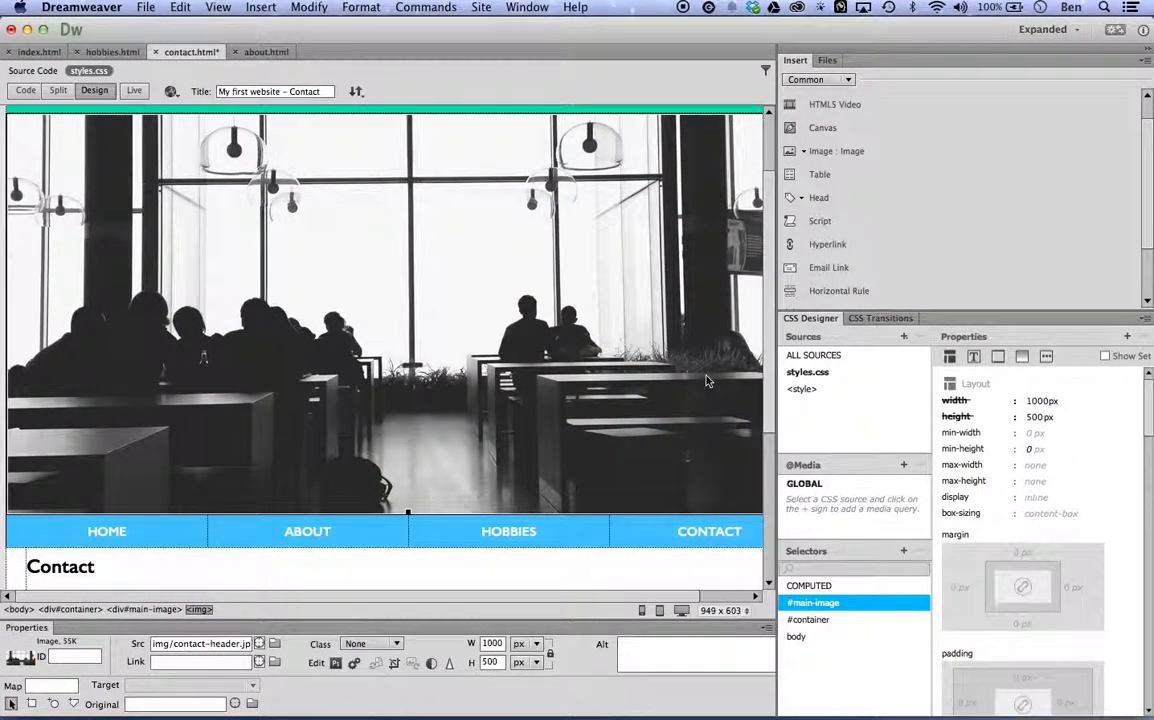
Delete all placeholder text under the Contact heading, leaving one empty paragraph below it.
scroll(706, 380, down, 3)
scroll(706, 380, down, 5)
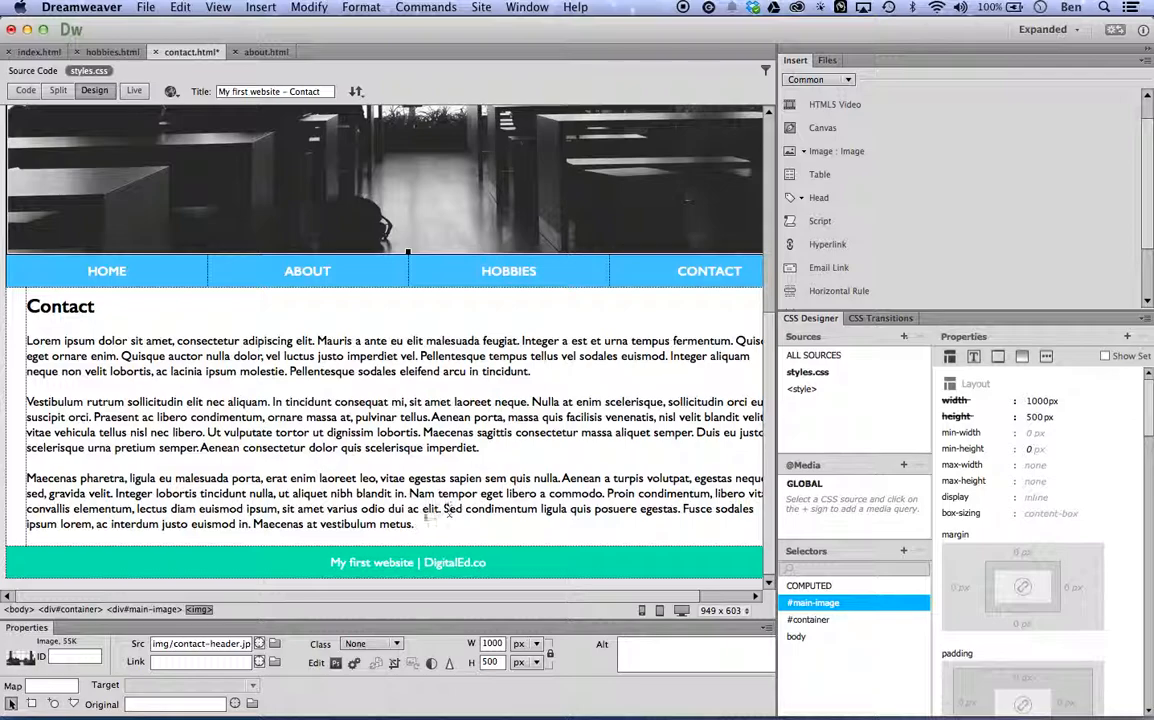
drag(424, 524, 22, 345)
key(BackSpace)
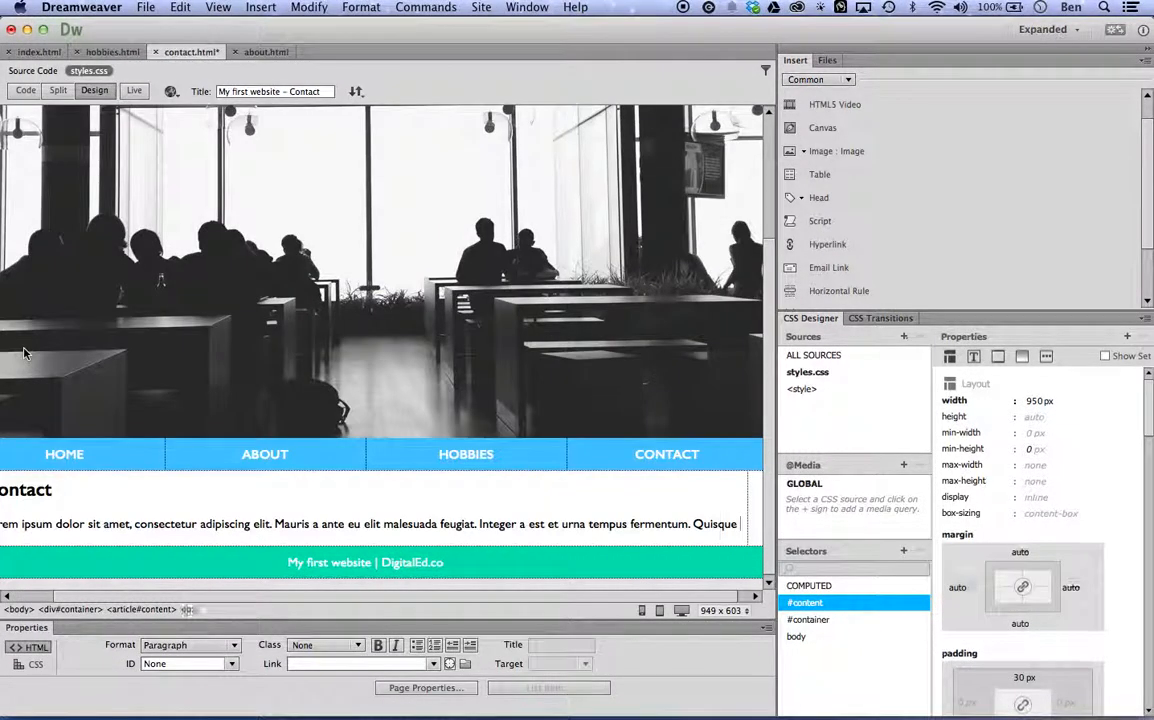
scroll(107, 397, left, 2)
key(shift+Up)
key(BackSpace)
key(Return)
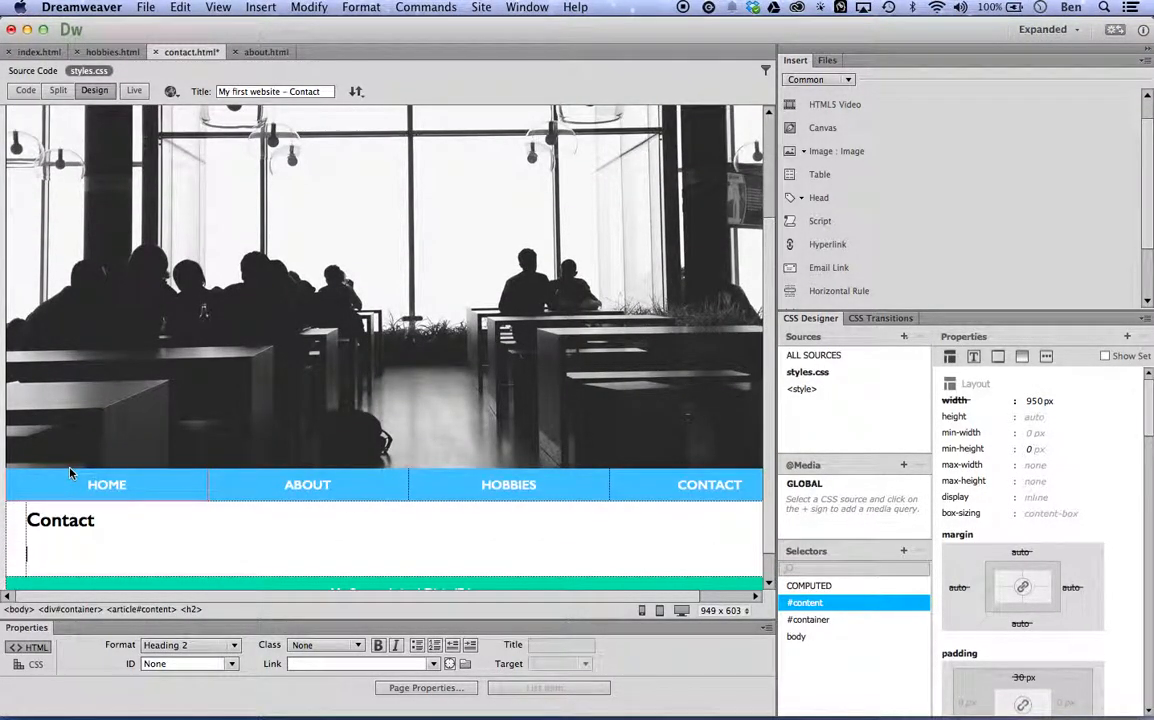
scroll(186, 440, down, 3)
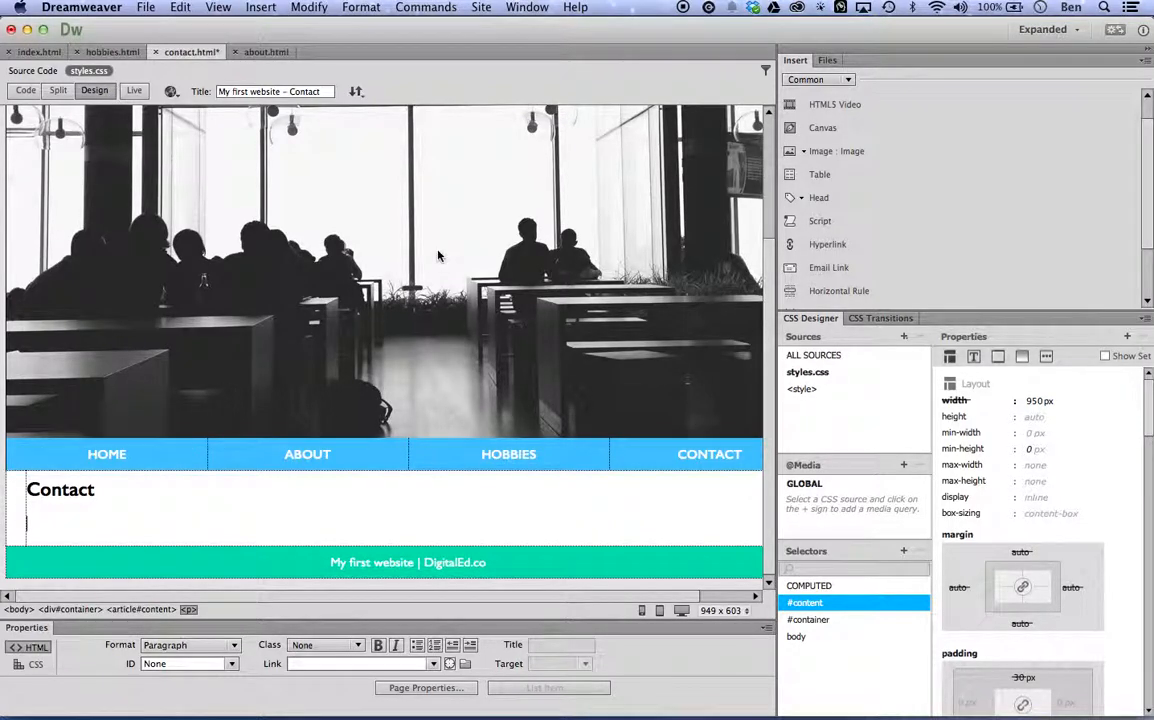
Insert a div with the ID contact-info at the insertion point and create its #contact-info CSS rule in styles.css.
scroll(826, 112, up, 1)
click(826, 108)
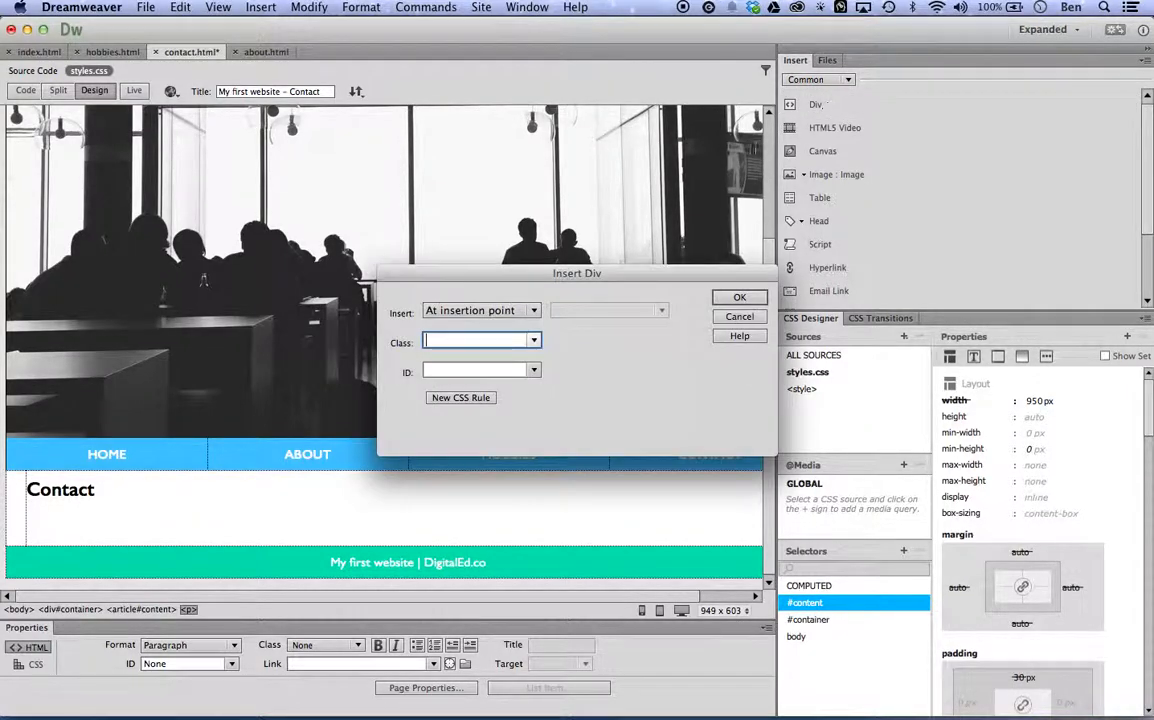
click(470, 370)
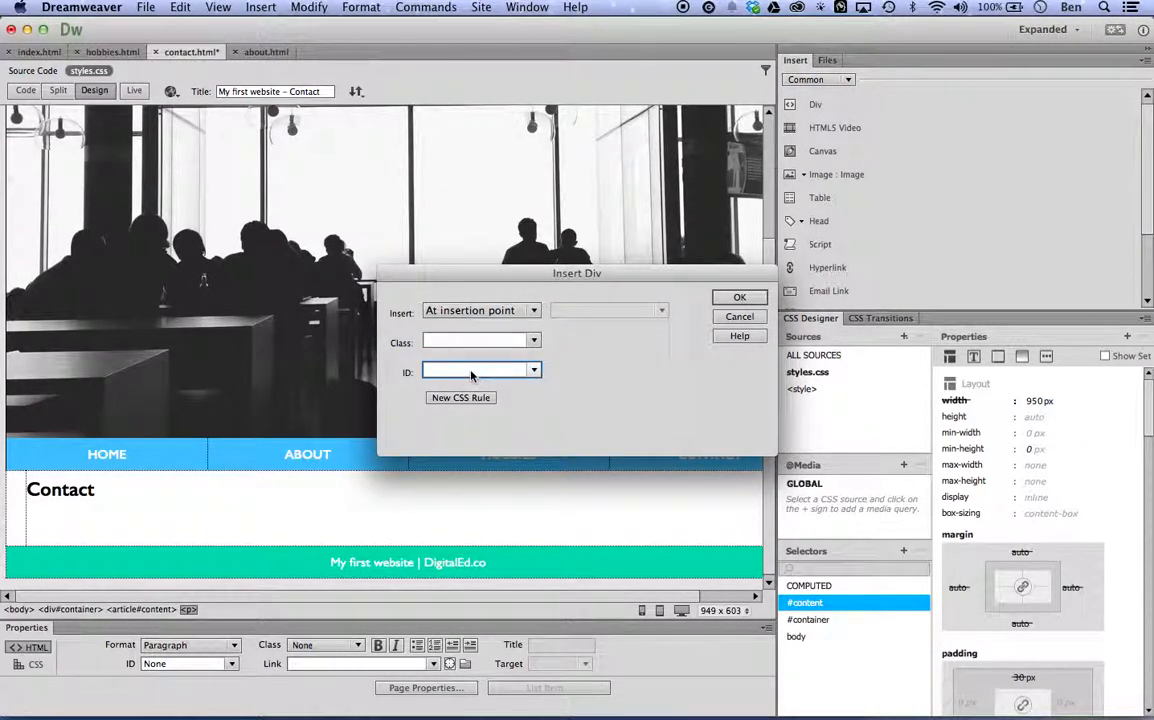
text(contact-info)
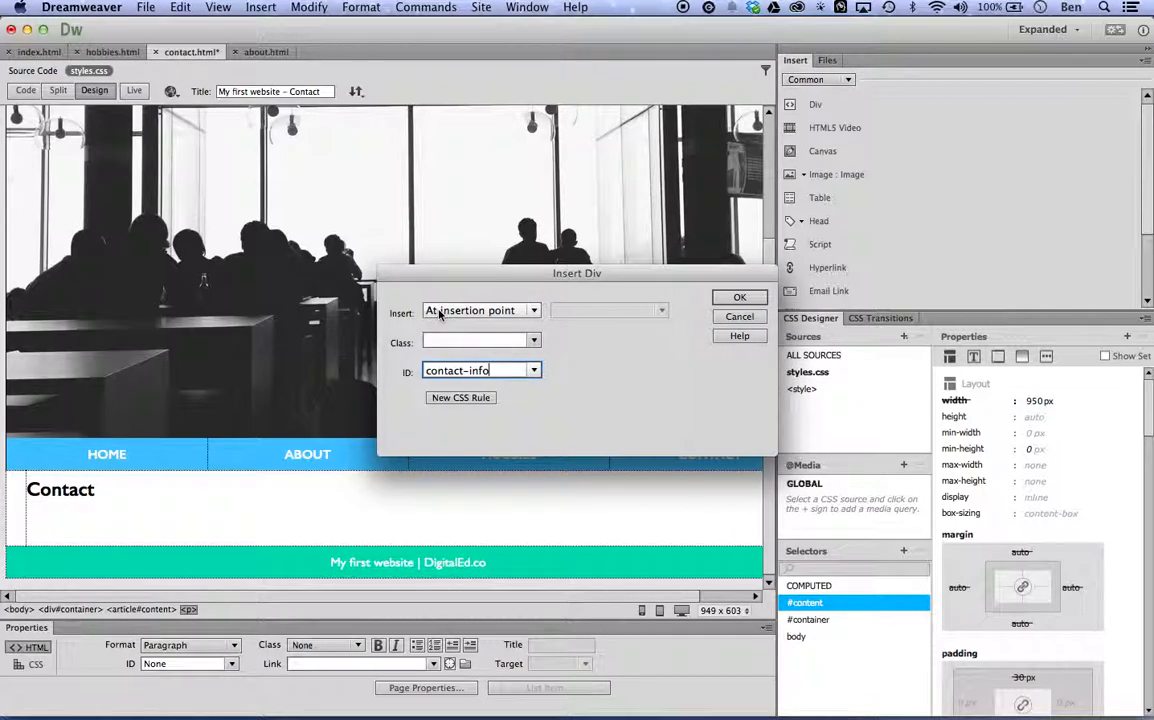
click(458, 398)
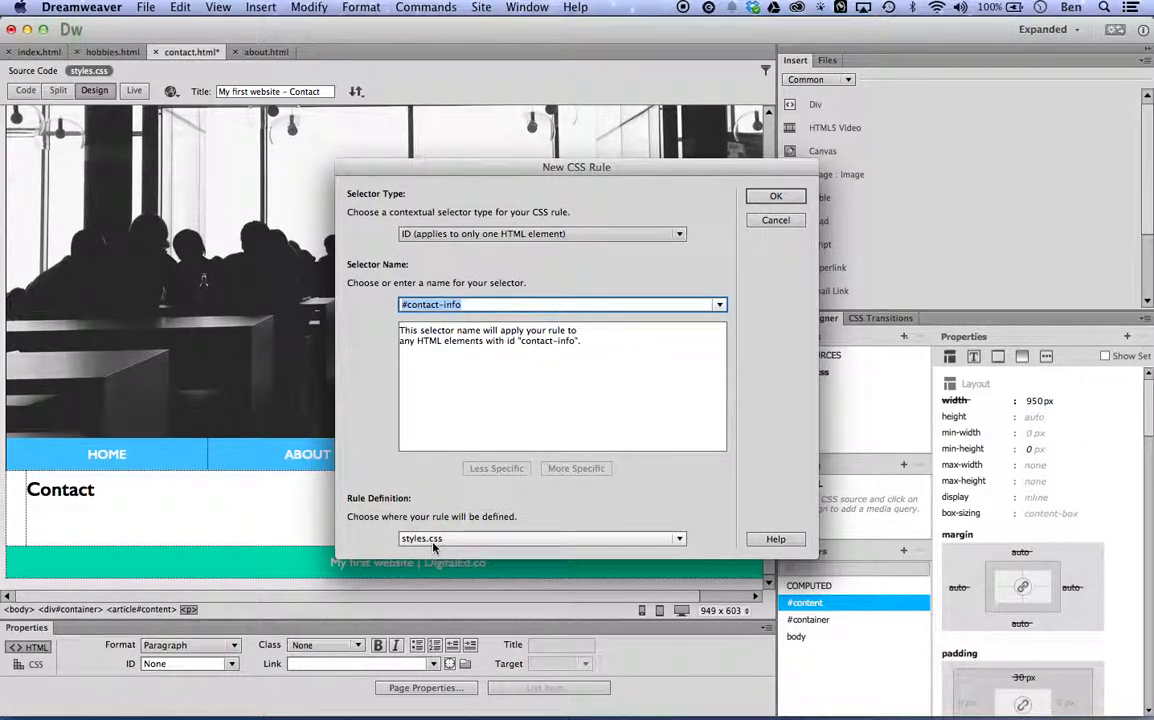
click(775, 196)
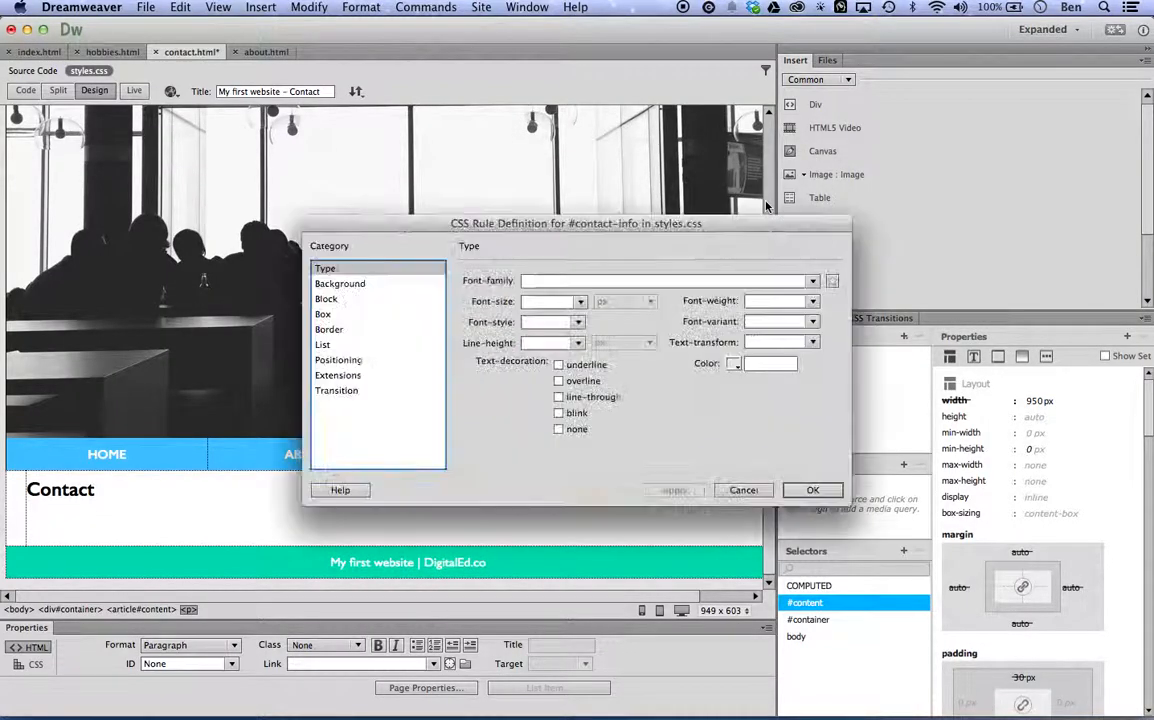
Set the #contact-info box to 400 px wide and 250 px high with auto margins on all sides, and place the div.
click(346, 314)
click(527, 282)
text(4)
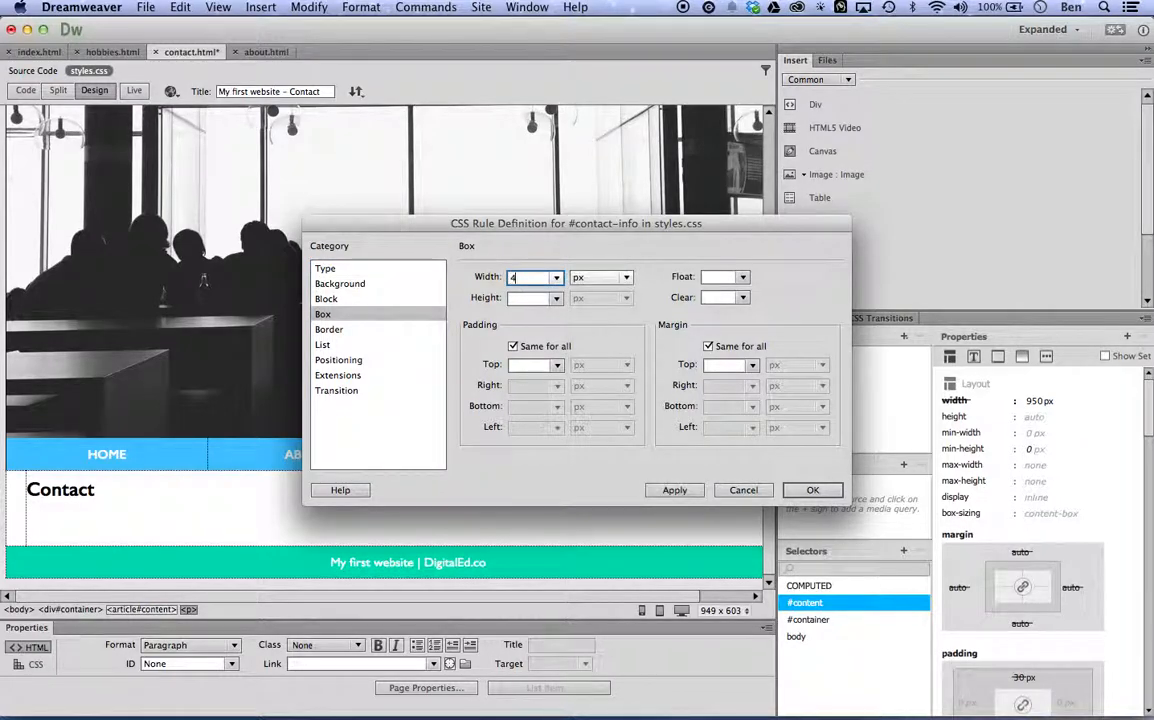
text(00)
click(537, 300)
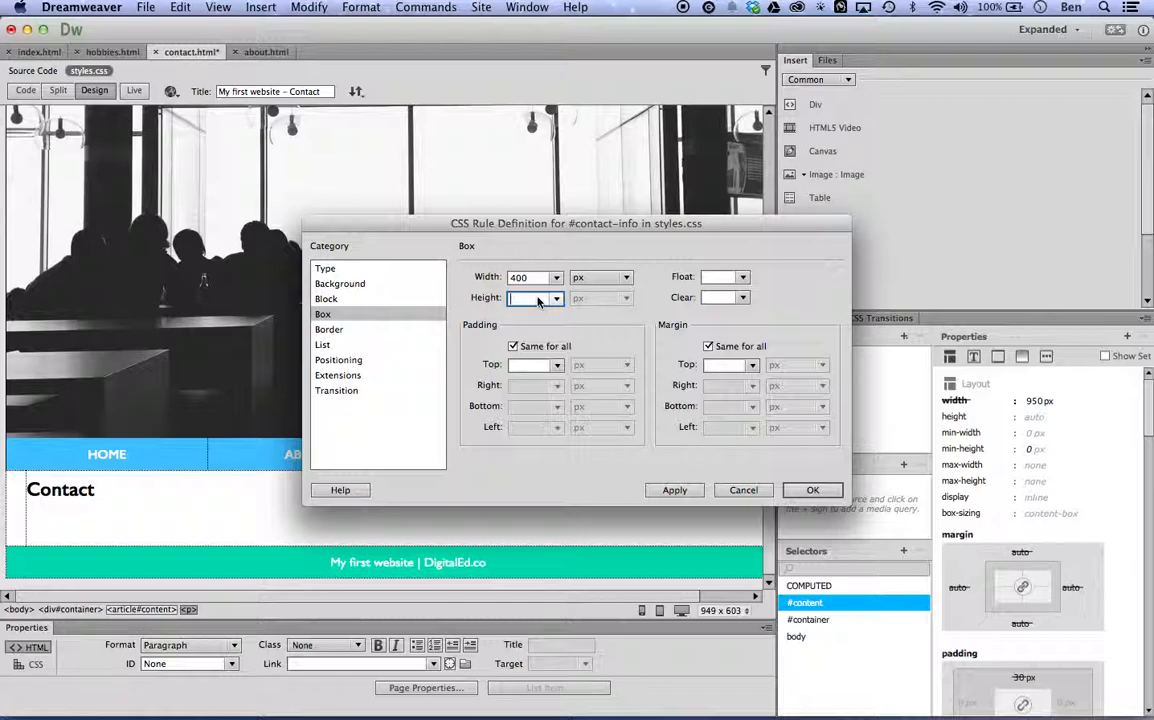
text(250)
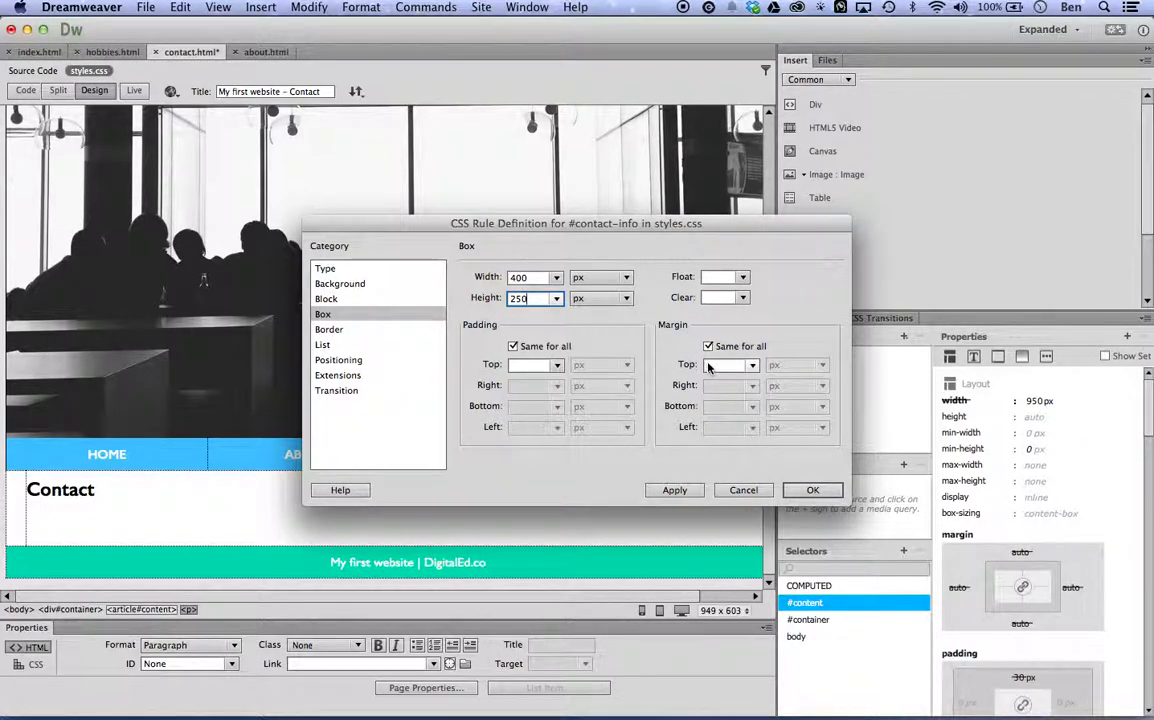
click(709, 366)
text(auto)
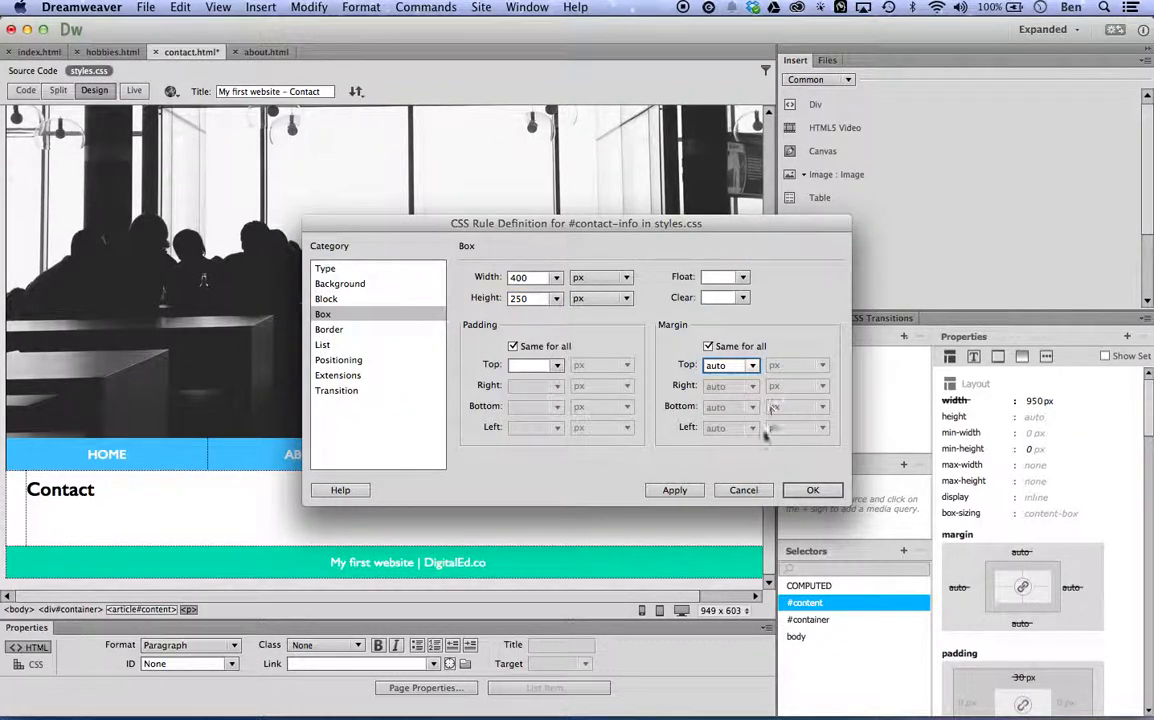
click(808, 490)
click(742, 299)
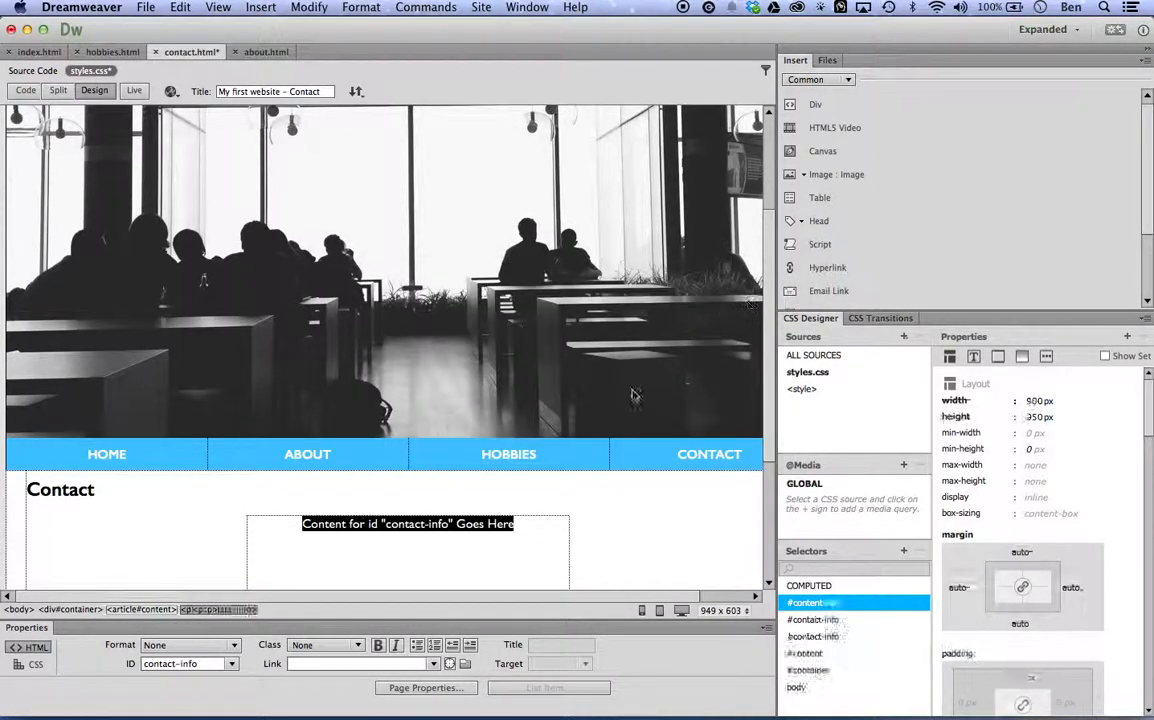
Replace the contact-info div's placeholder text with "Email Me:" followed by the contact's email address.
scroll(634, 350, down, 5)
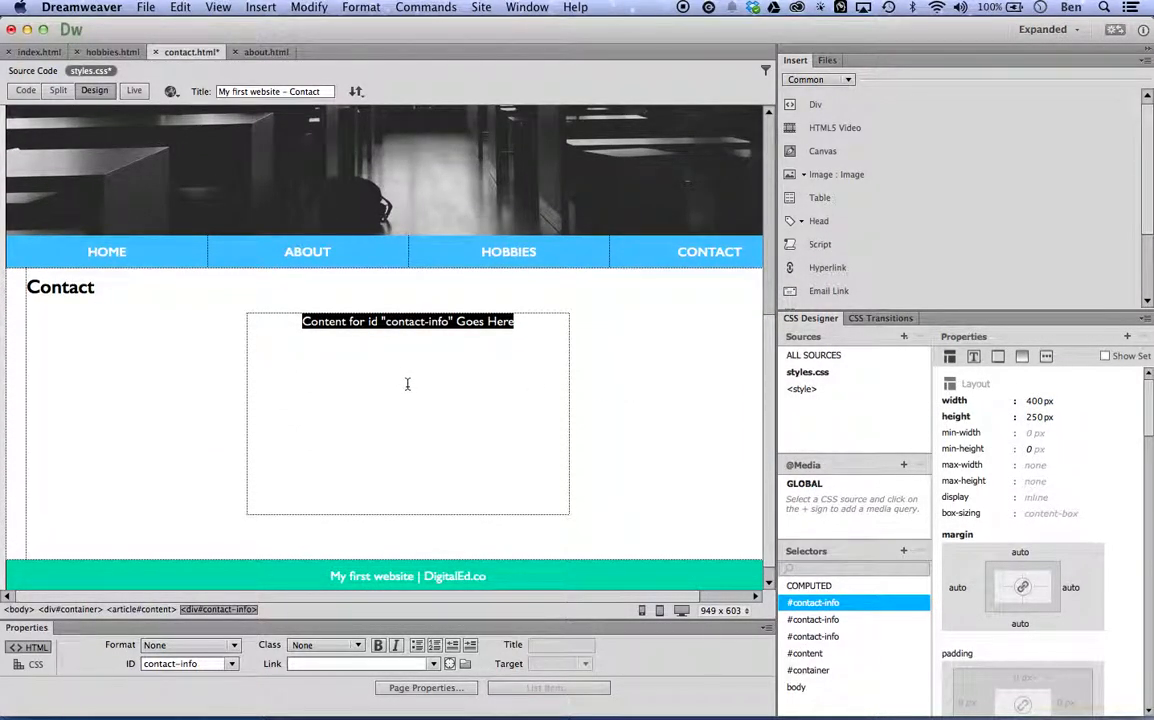
drag(514, 322, 304, 311)
key(BackSpace)
text(Email Me:)
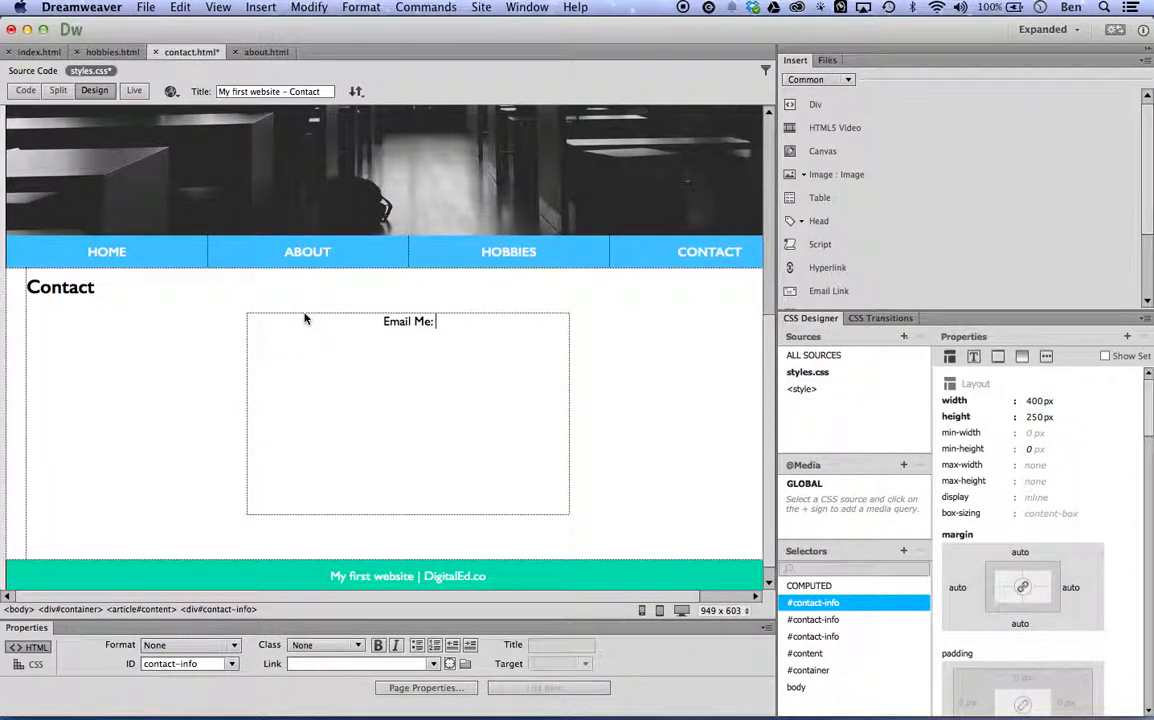
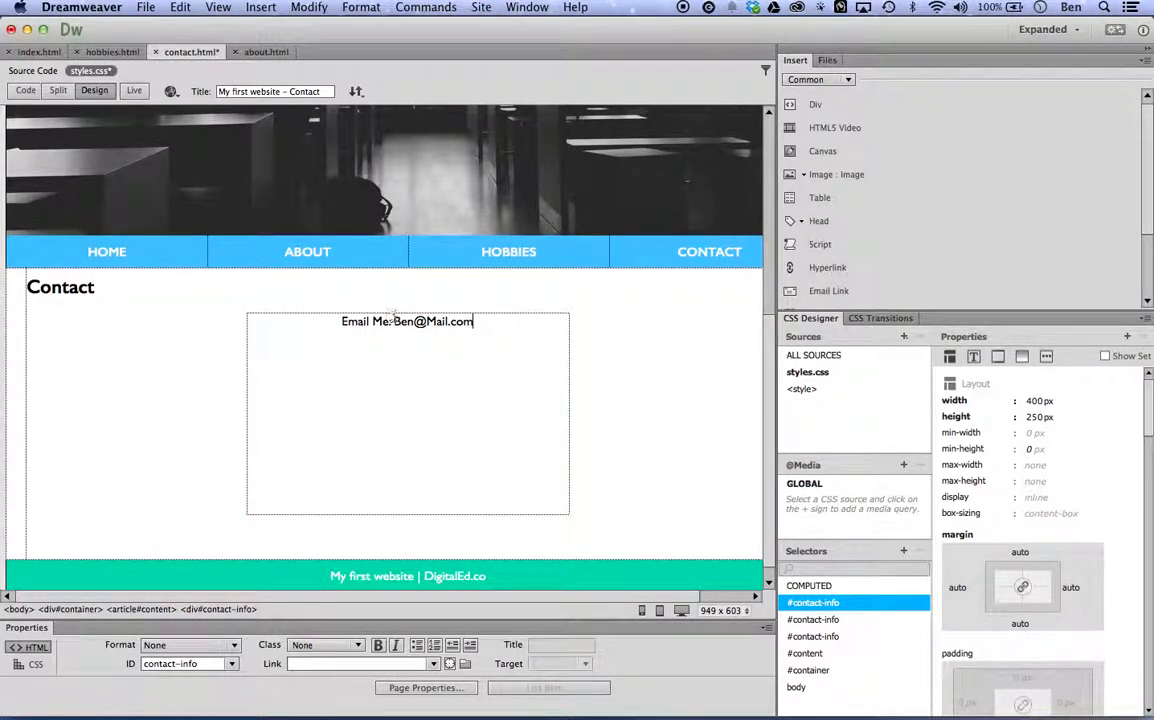
Turn the email address into a mailto: link to the same address and add an empty paragraph below it.
drag(395, 321, 479, 321)
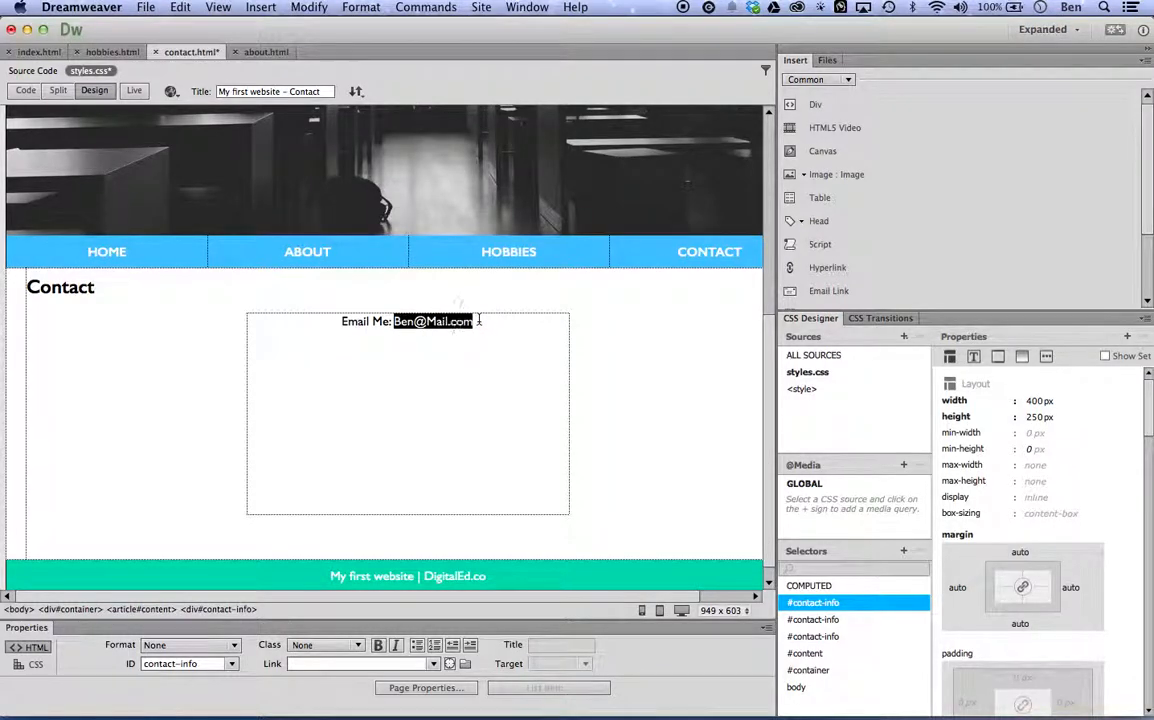
click(324, 668)
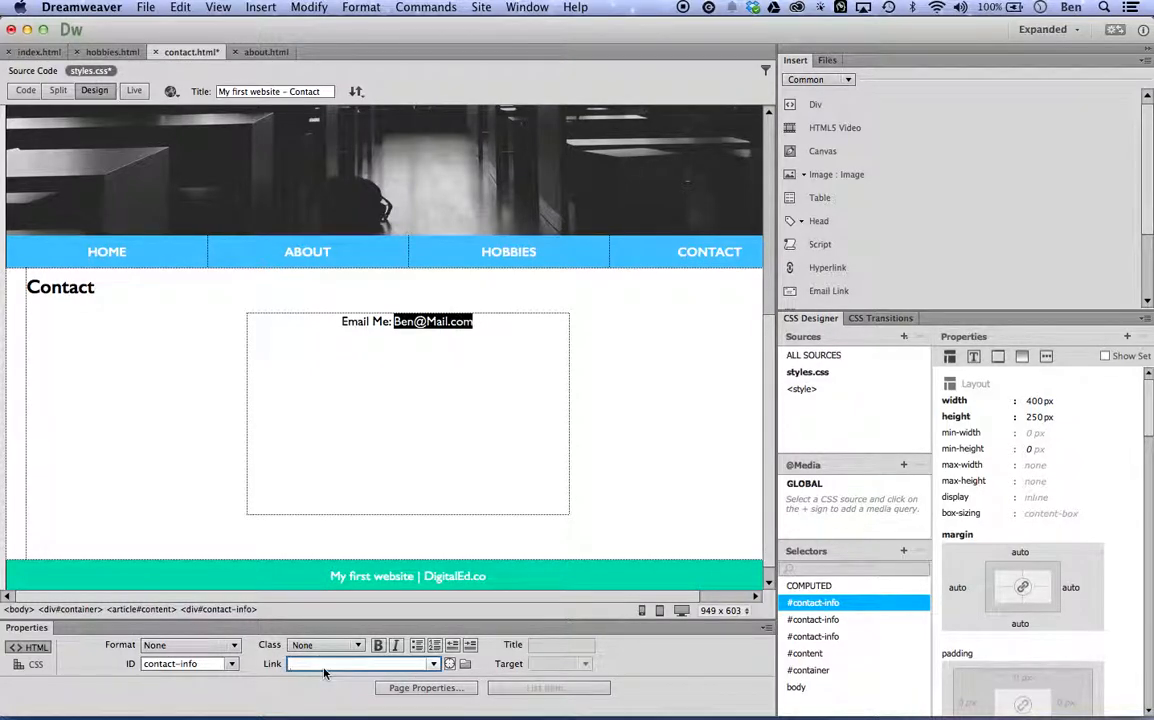
text(ma)
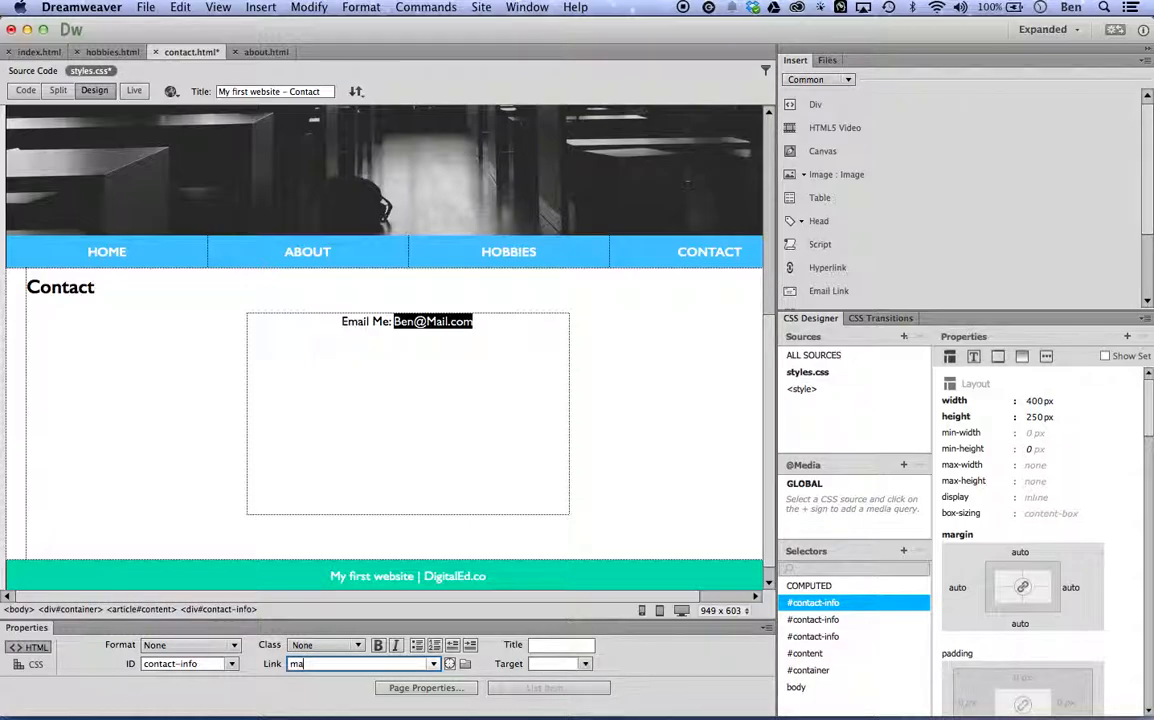
key(Return)
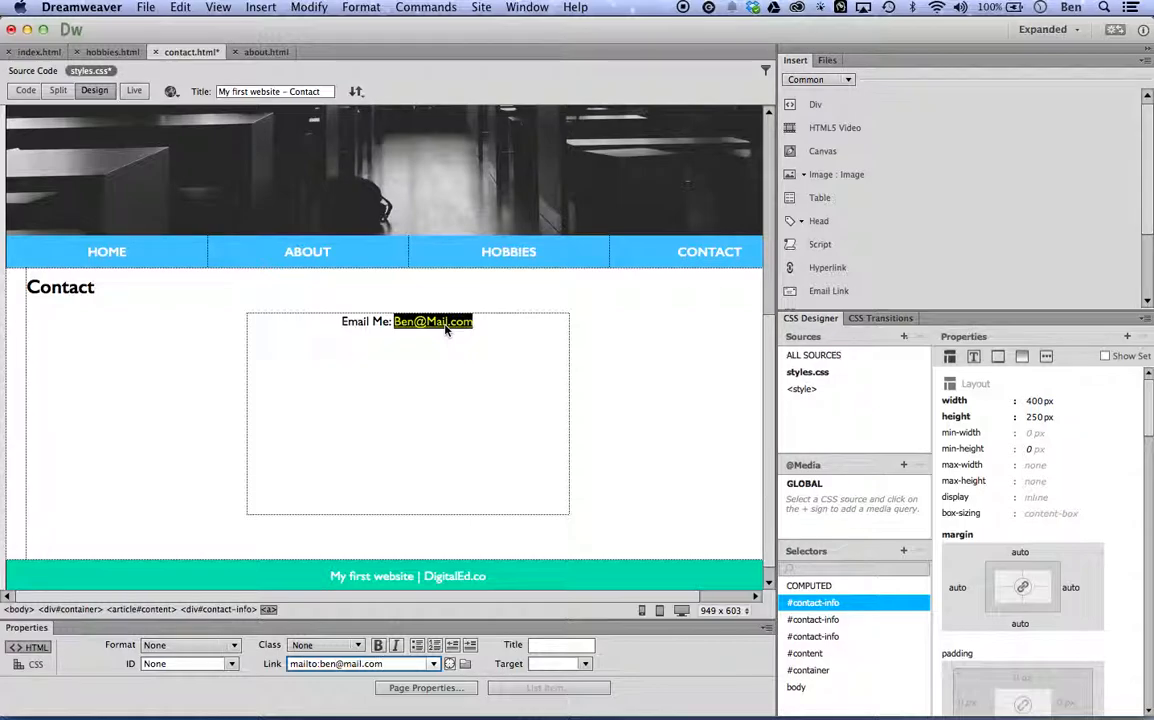
click(489, 319)
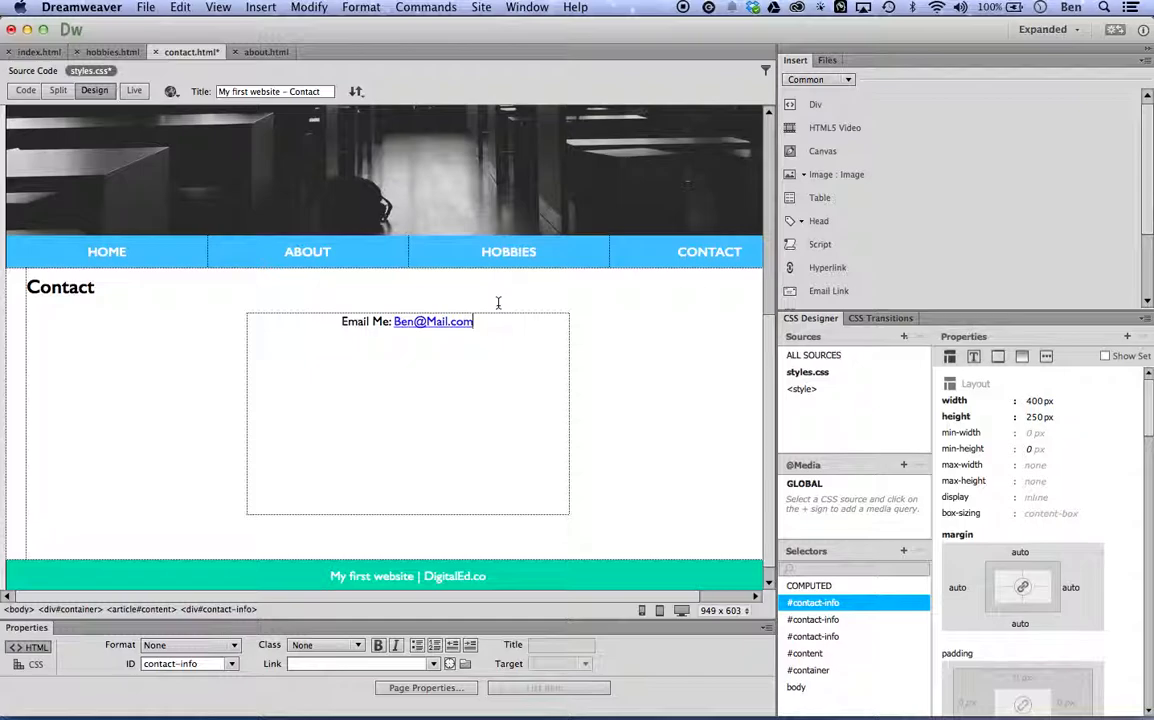
key(Return)
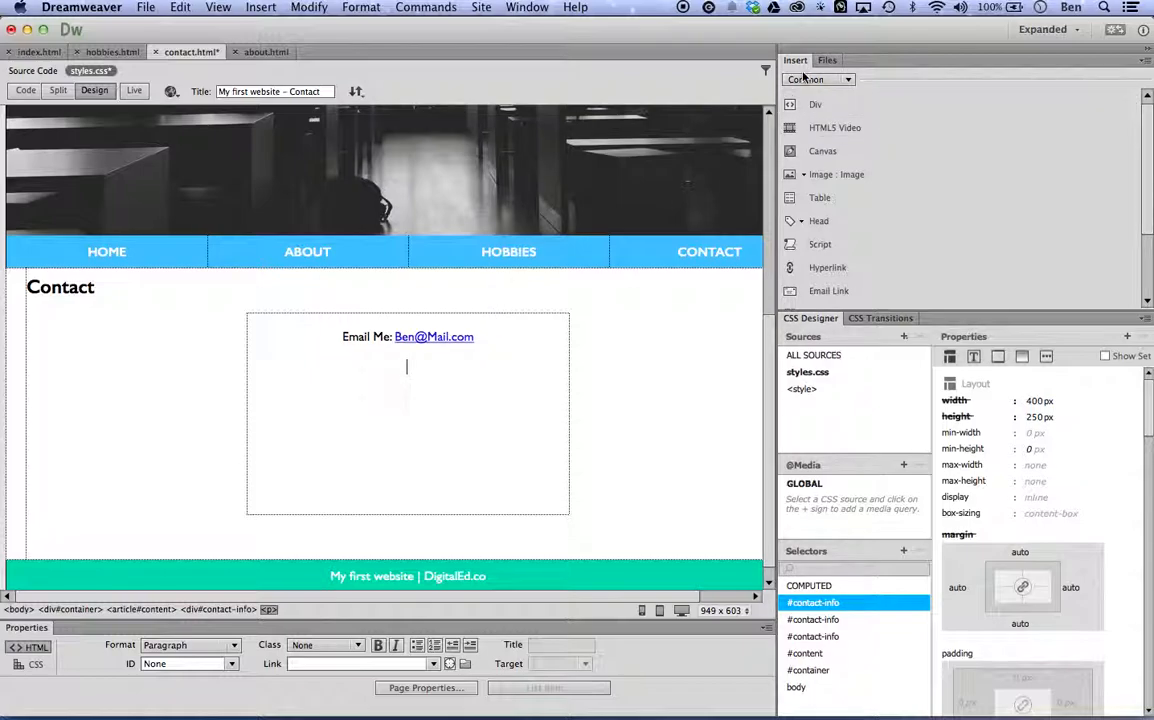
Insert an email link with the text "Click here to email me!" in the paragraph below the address line.
click(830, 291)
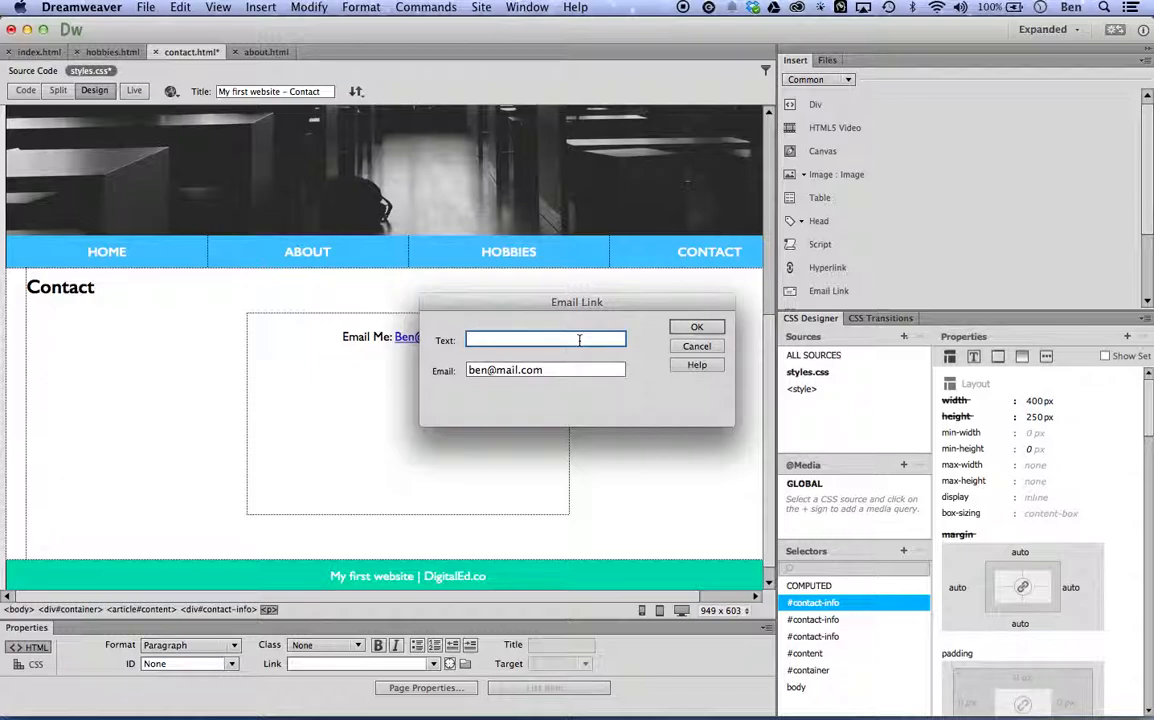
text(Click here to email me!)
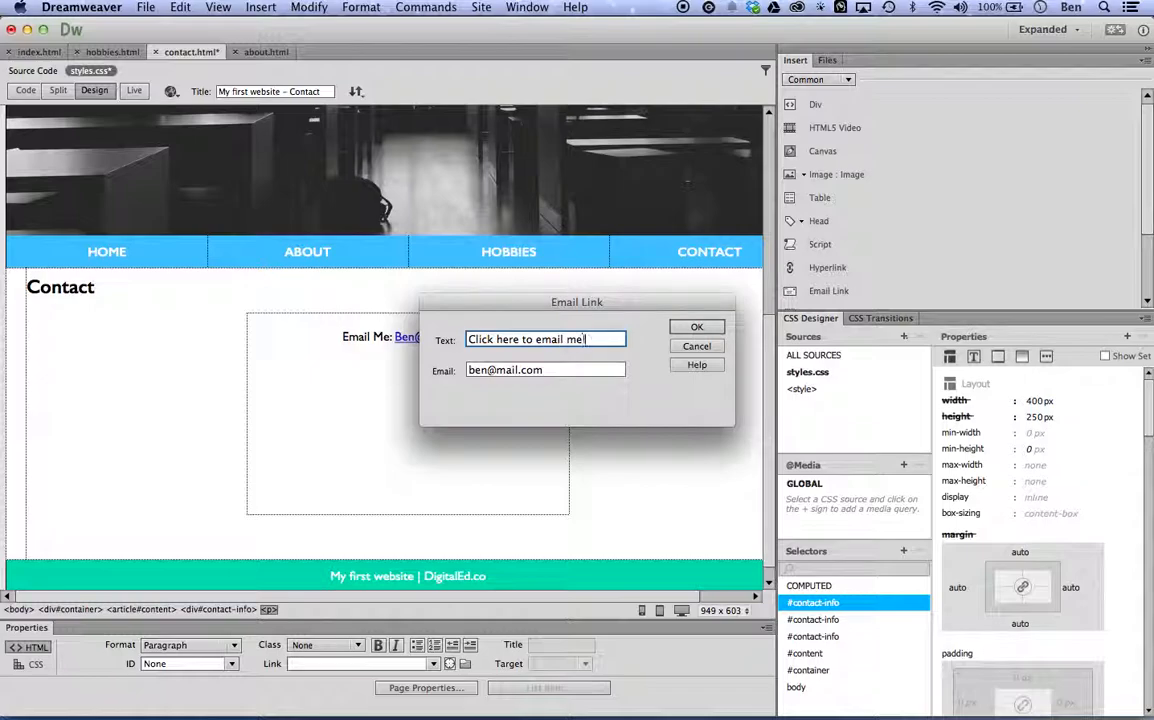
click(692, 327)
click(484, 369)
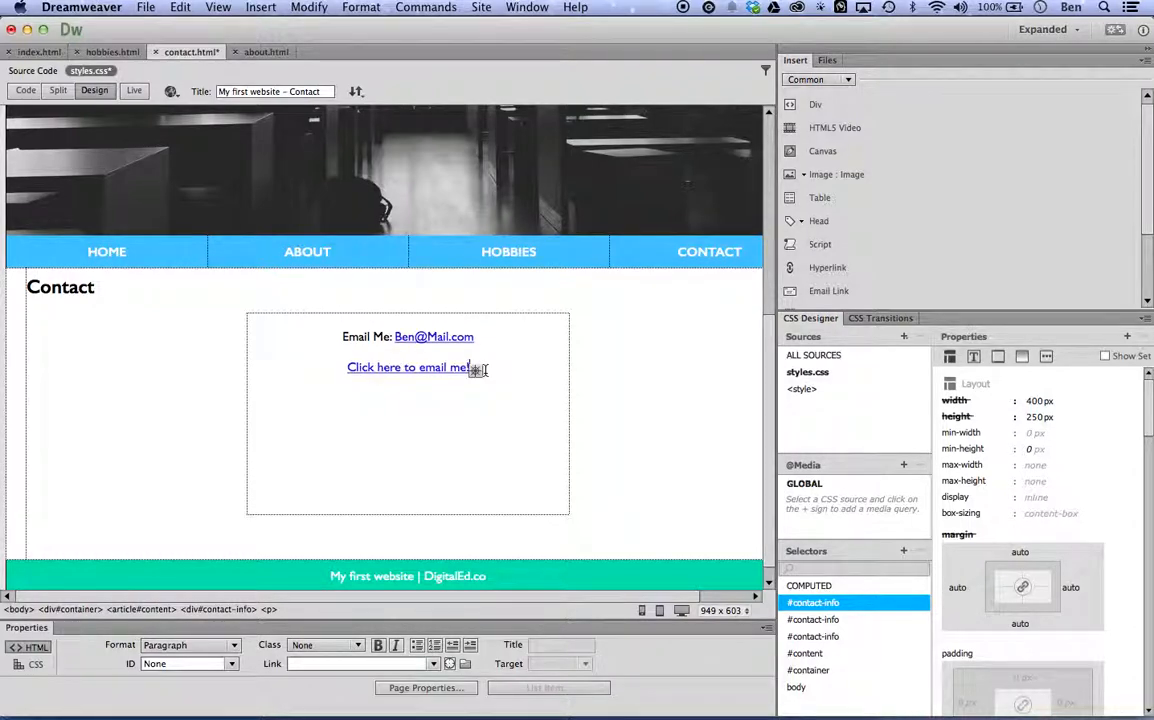
Delete the "Click here to email me!" link text from the contact-info div.
drag(462, 369, 334, 368)
click(504, 367)
drag(504, 367, 348, 368)
key(BackSpace)
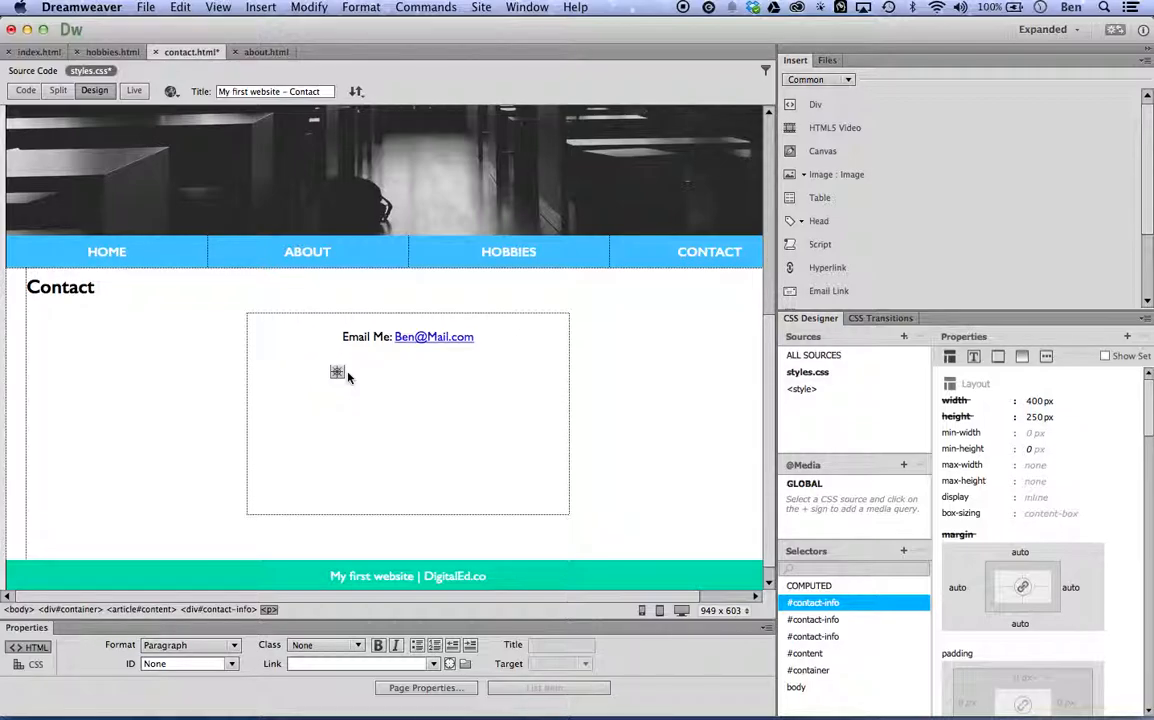
Enter "Find Me Online:" below the email line and add an empty paragraph under it.
text(Find Me Online:)
key(Return)
Add a new "#contact-info img" selector to styles.css.
click(806, 372)
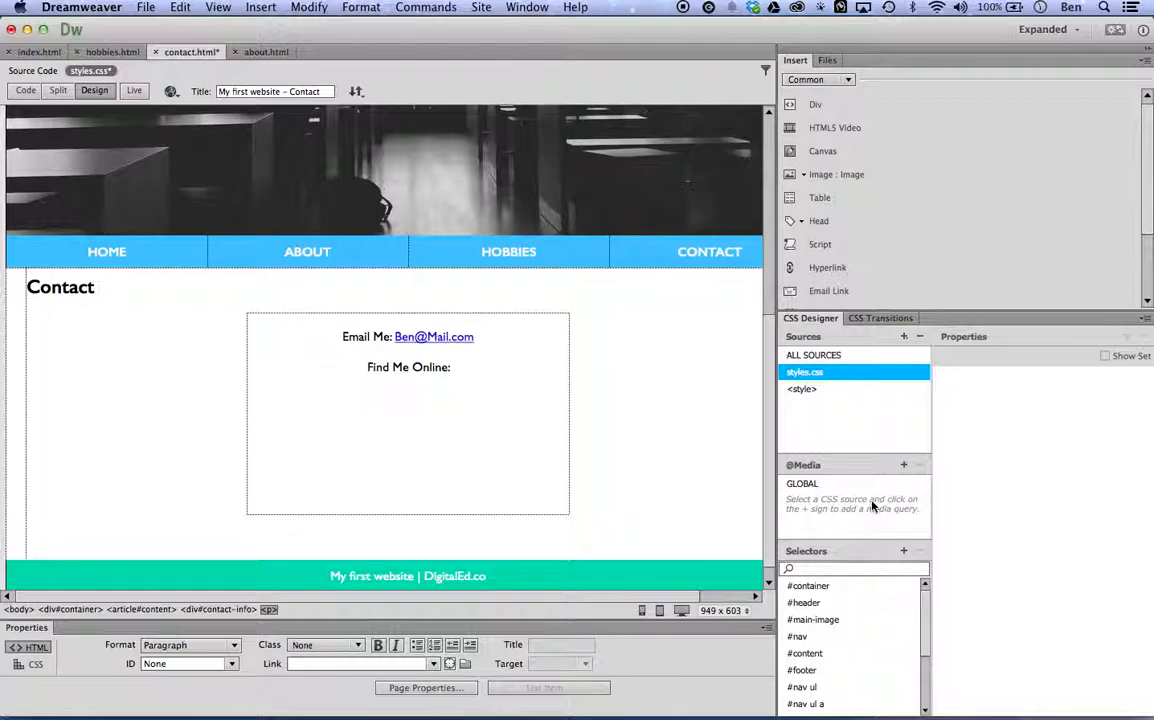
click(904, 552)
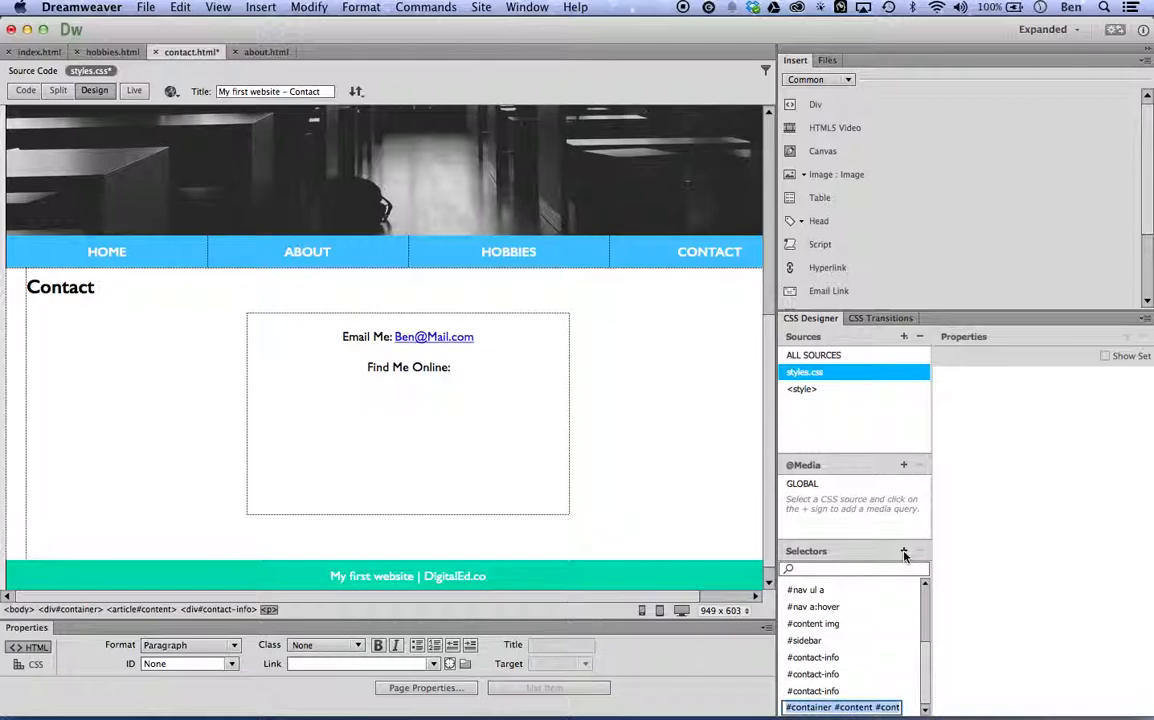
click(877, 707)
drag(877, 707, 788, 707)
key(BackSpace)
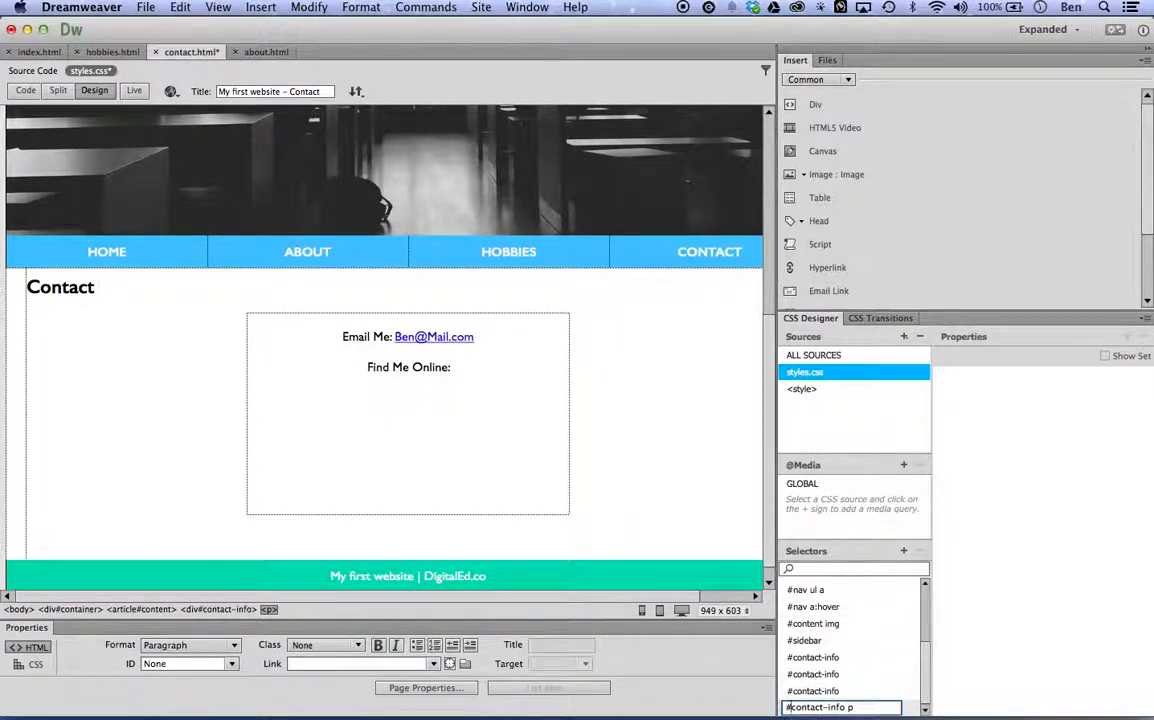
key(Right)
key(Right)
key(Right)
key(Right)
key(Right)
key(Right)
key(Right)
key(Right)
key(Right)
key(Right)
key(Right)
key(Right)
key(Right)
key(BackSpace)
text(img)
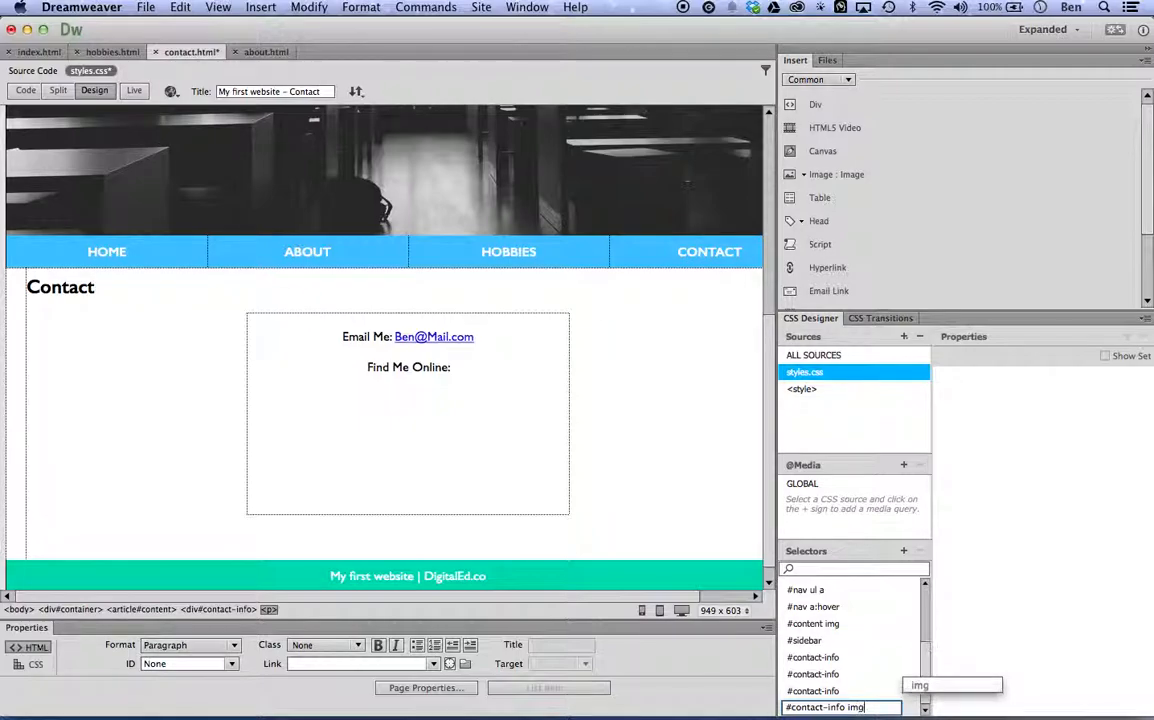
key(Return)
key(Return)
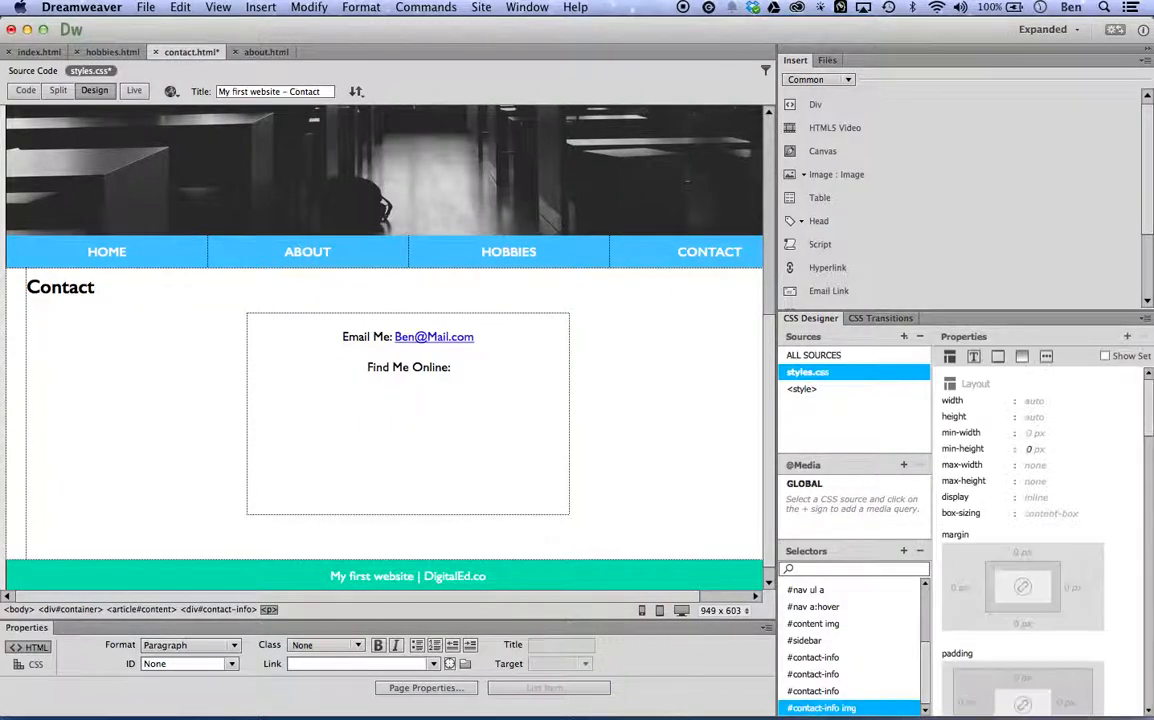
Insert the image 01_twitter.png from the img/social folder into the empty paragraph below "Find Me Online:".
click(433, 451)
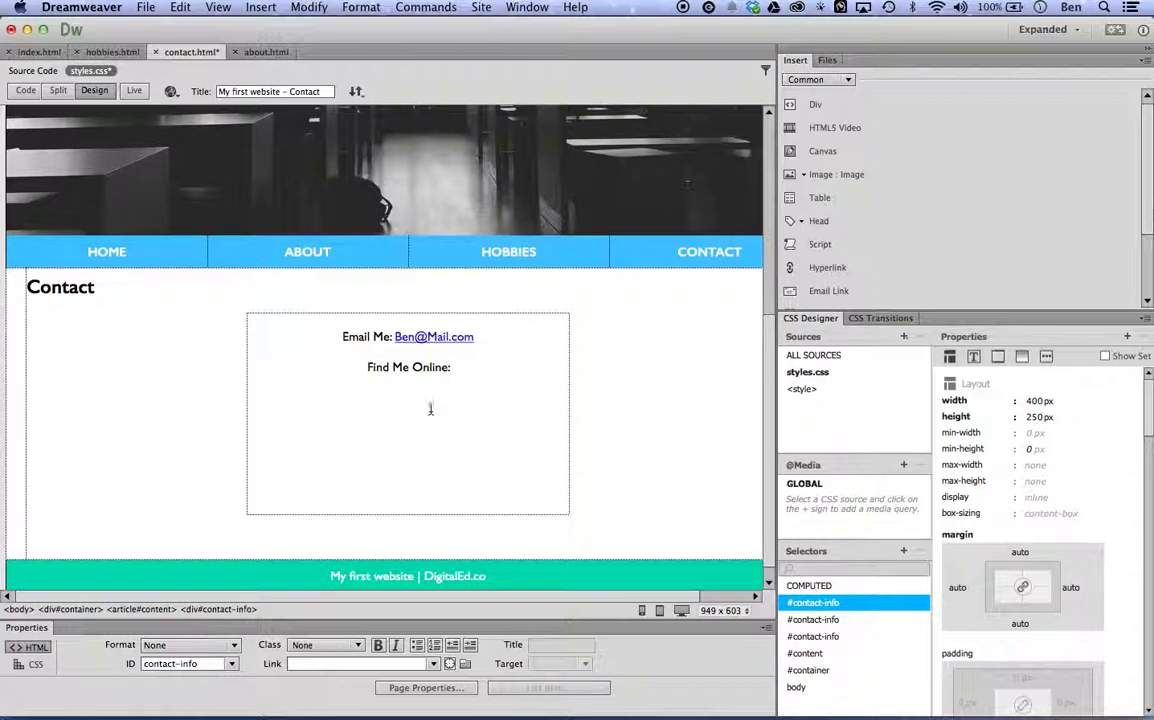
click(431, 408)
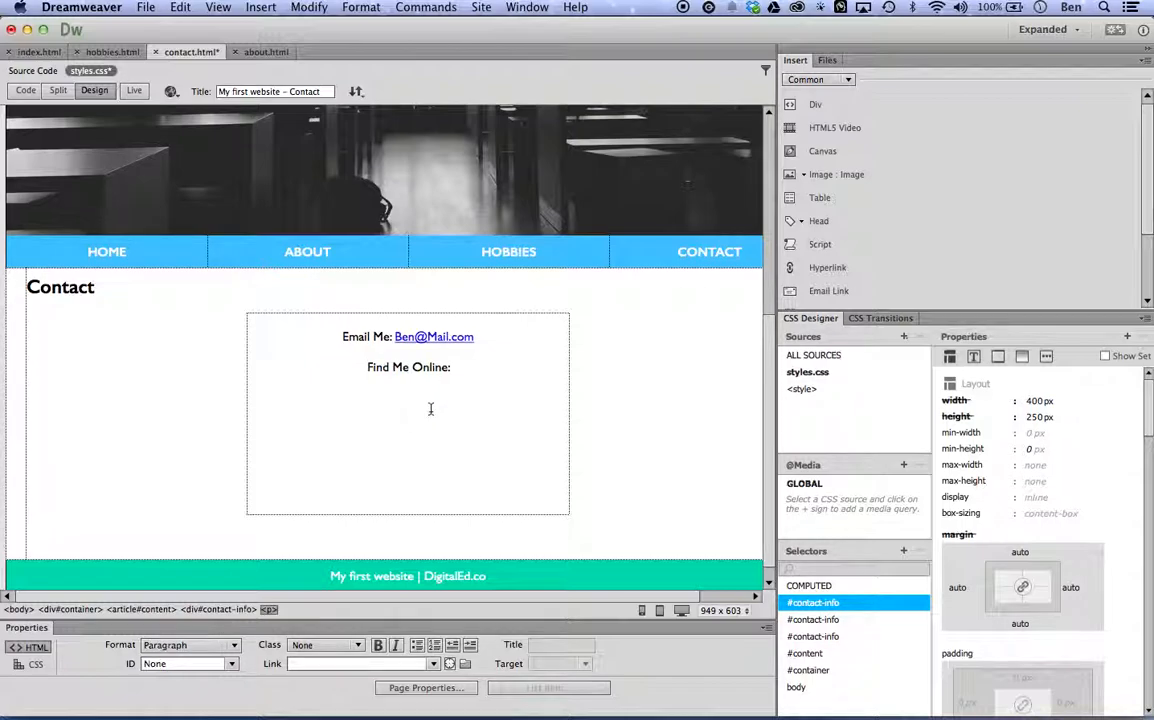
click(831, 175)
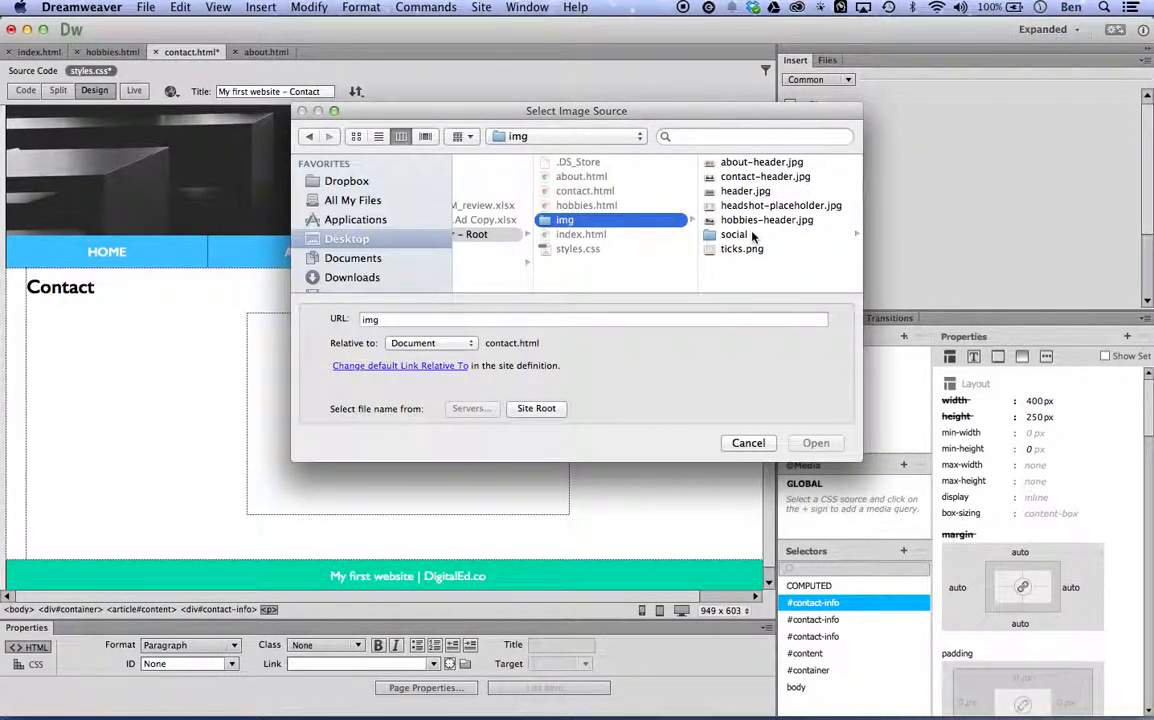
click(735, 234)
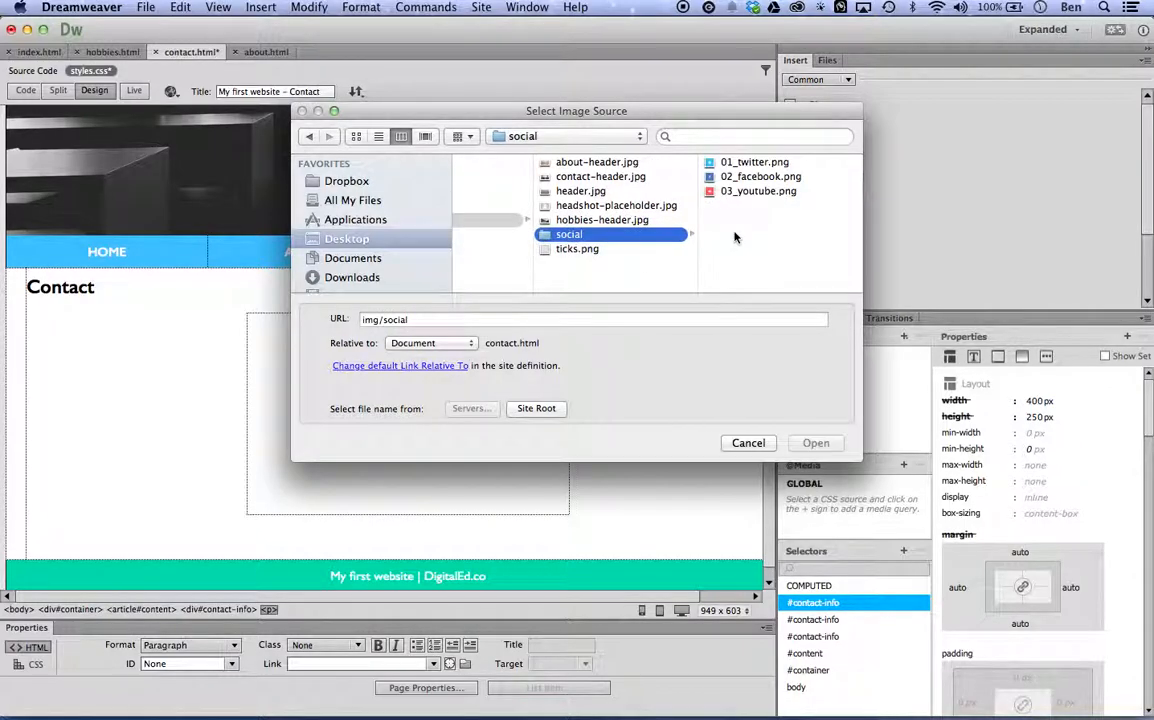
click(737, 162)
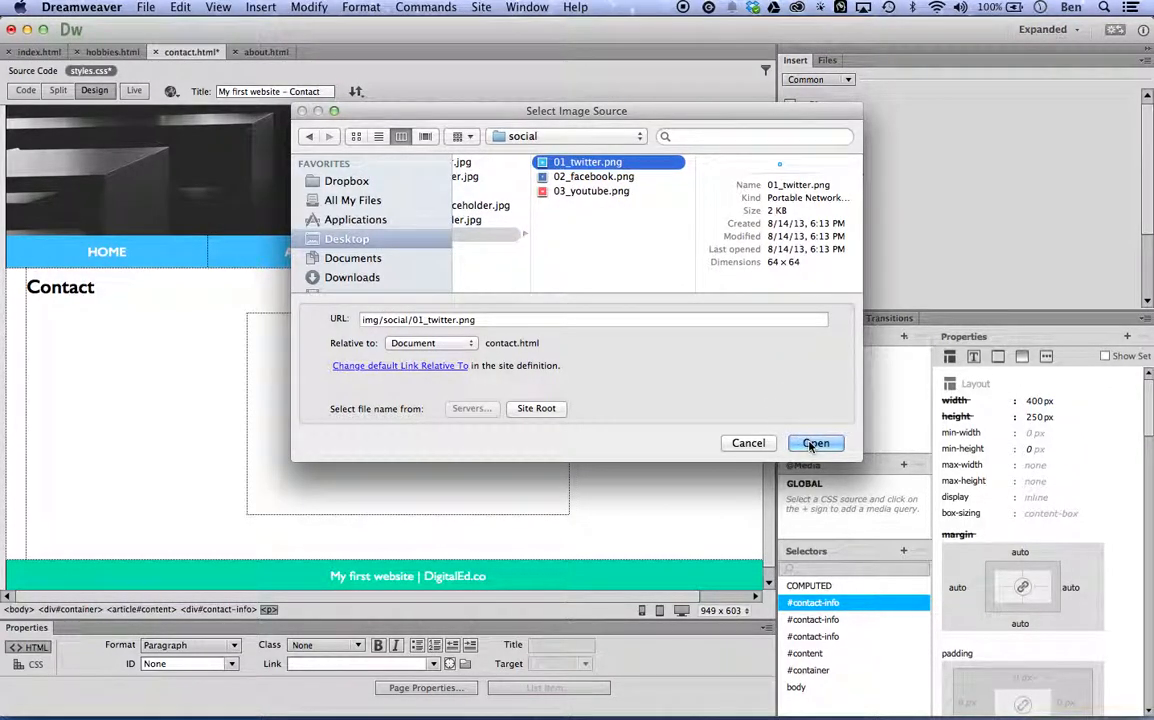
click(813, 444)
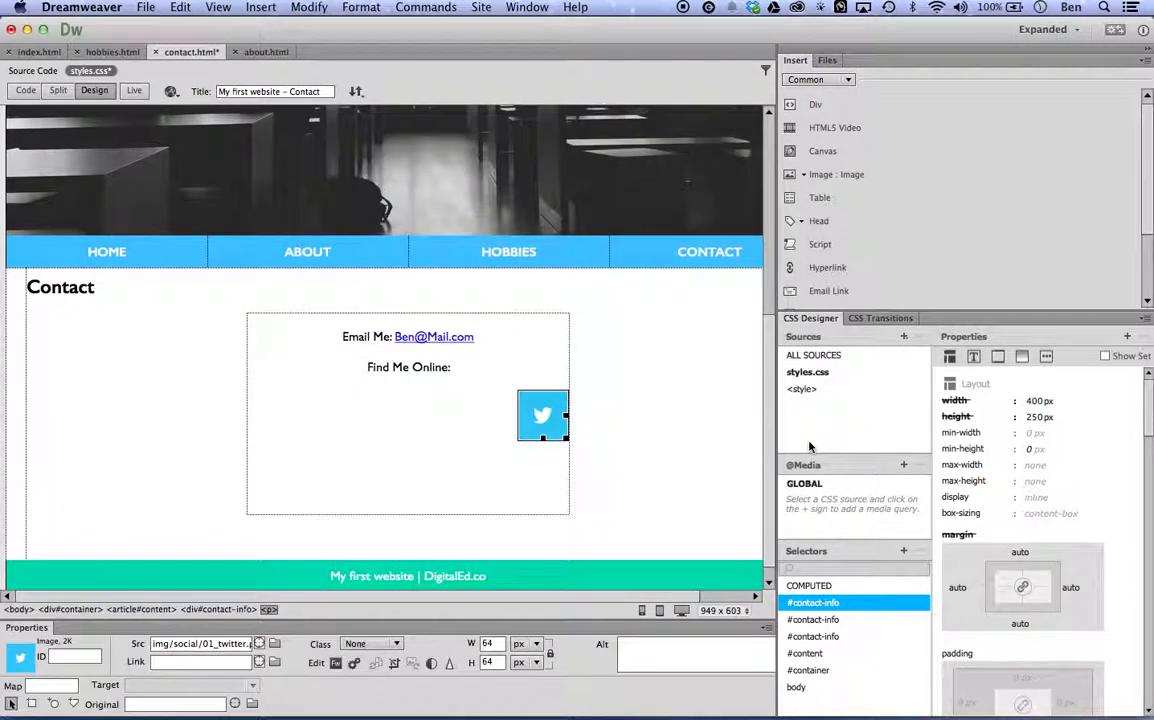
Insert 02_facebook.png and 03_youtube.png from the social folder after the Twitter image.
click(842, 173)
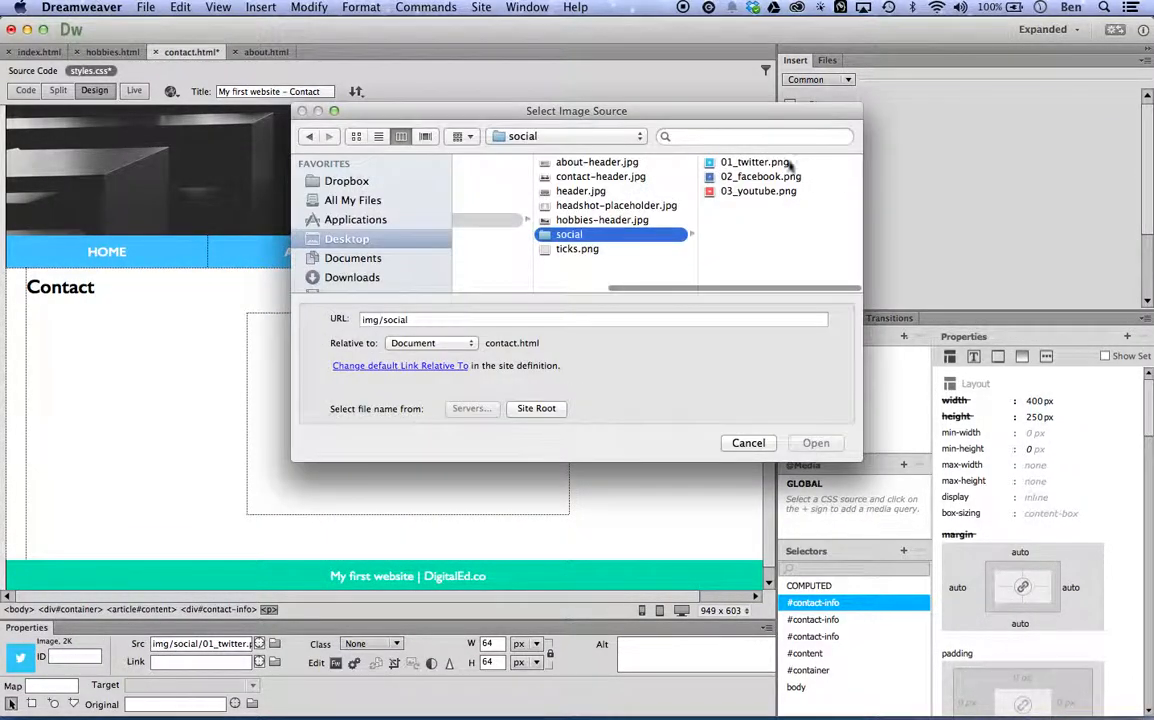
click(760, 176)
click(817, 444)
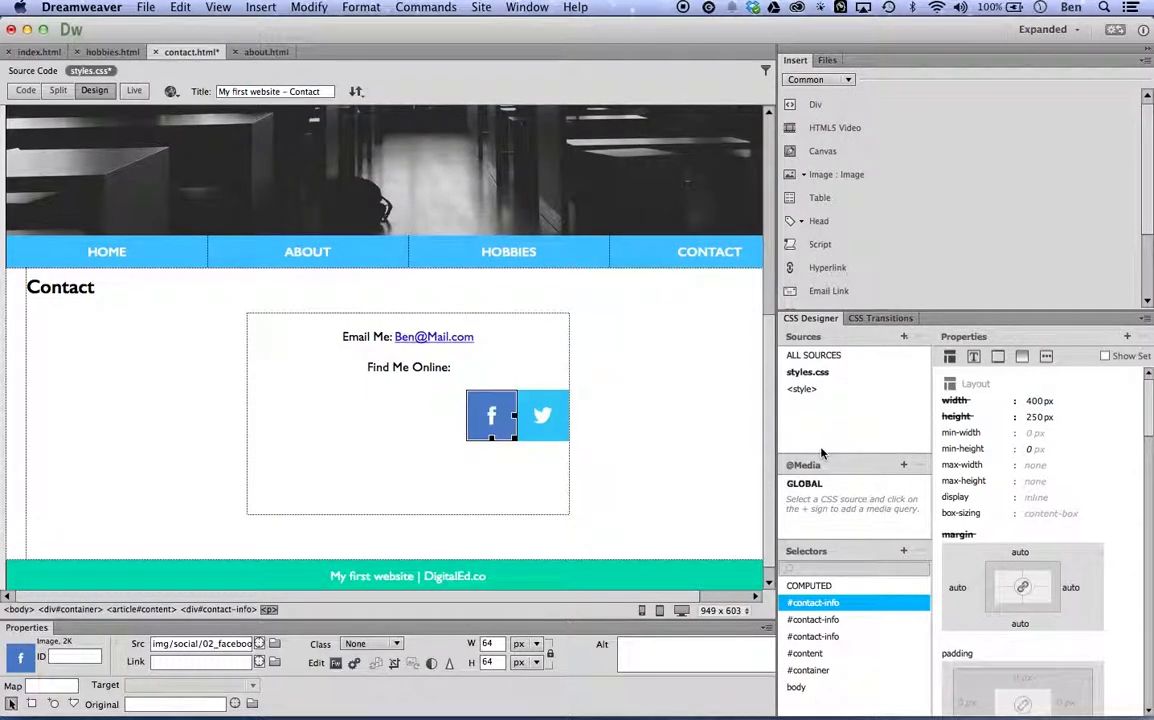
click(842, 174)
click(760, 191)
click(816, 443)
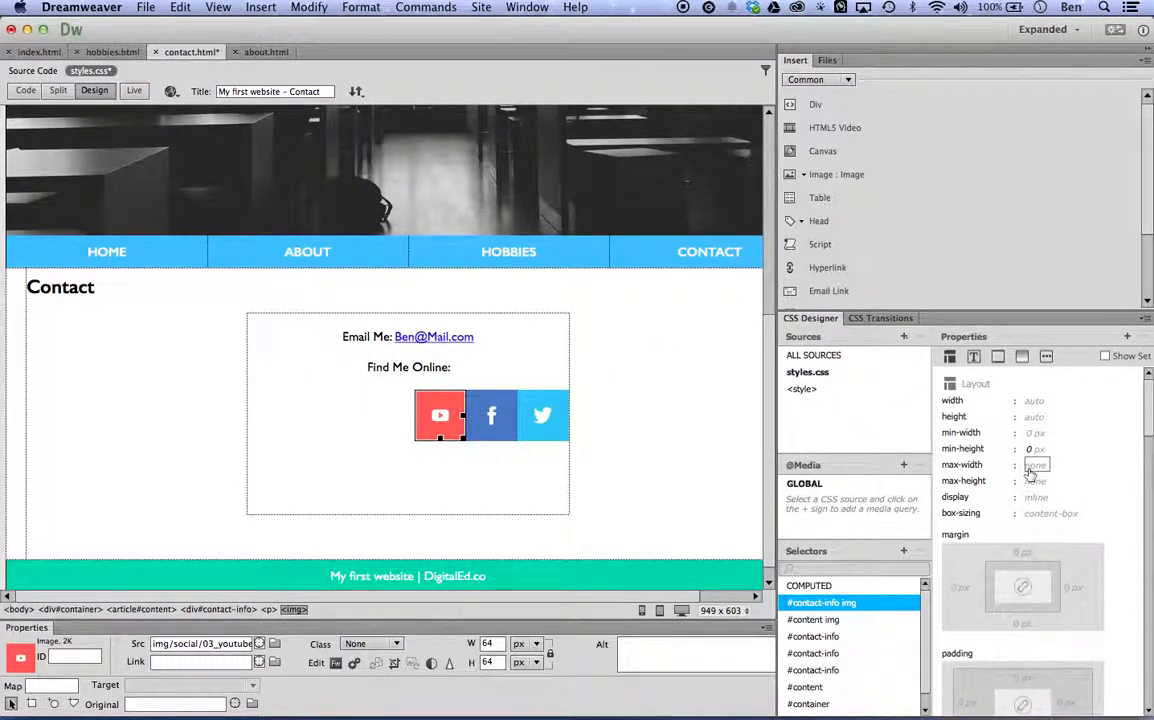
Set the float property of the #contact-info img rule to none.
scroll(1030, 474, down, 10)
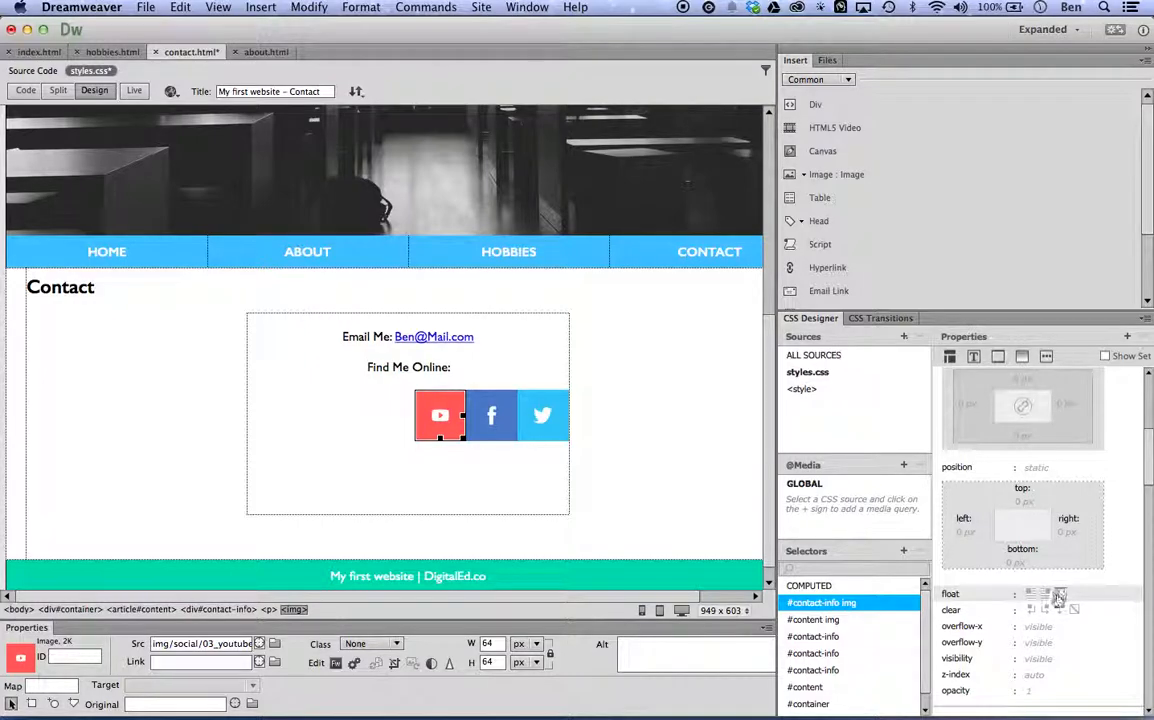
click(1060, 595)
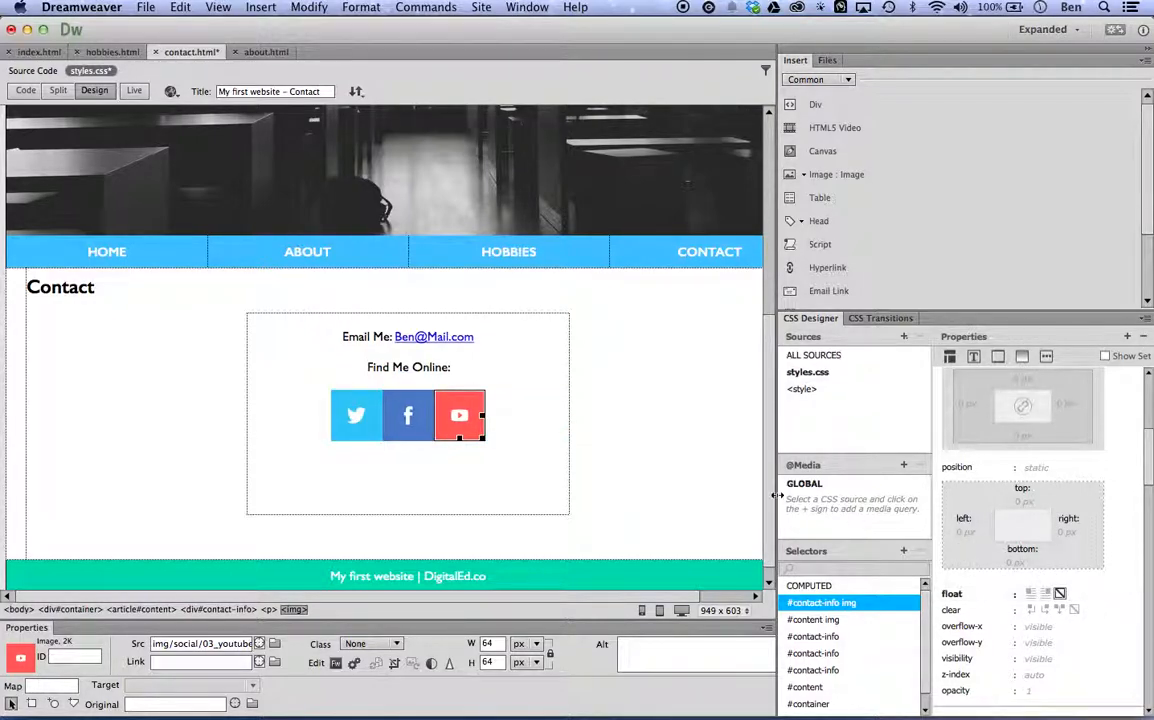
click(516, 441)
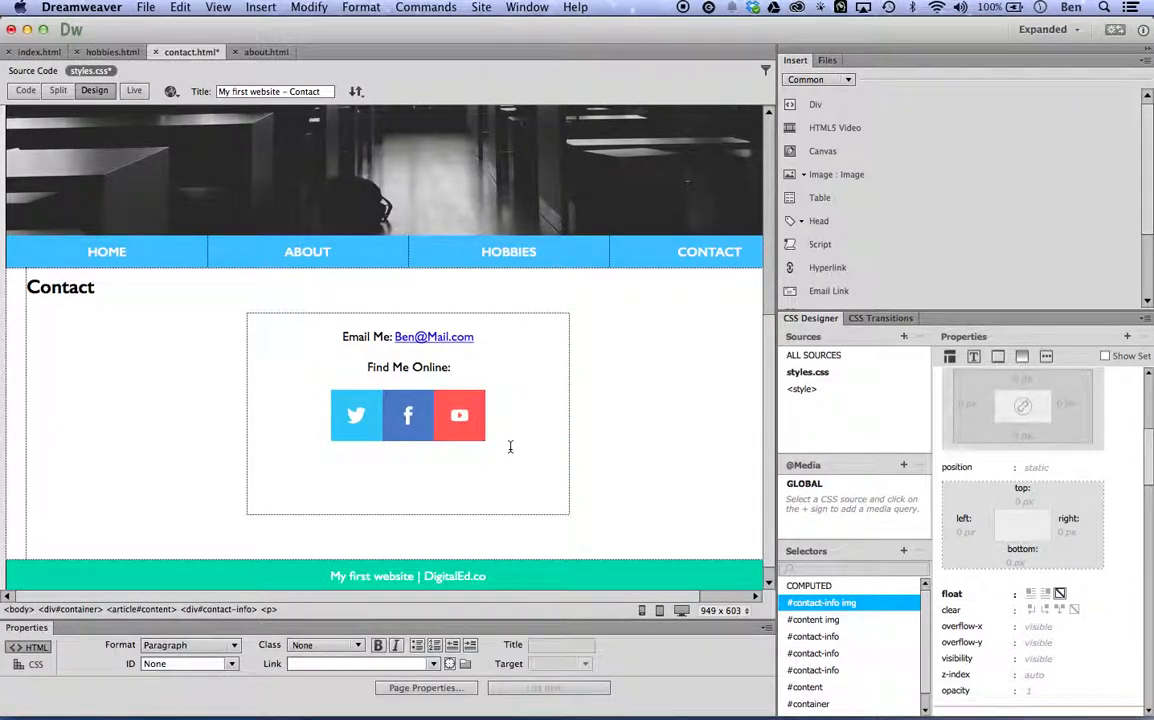
click(356, 415)
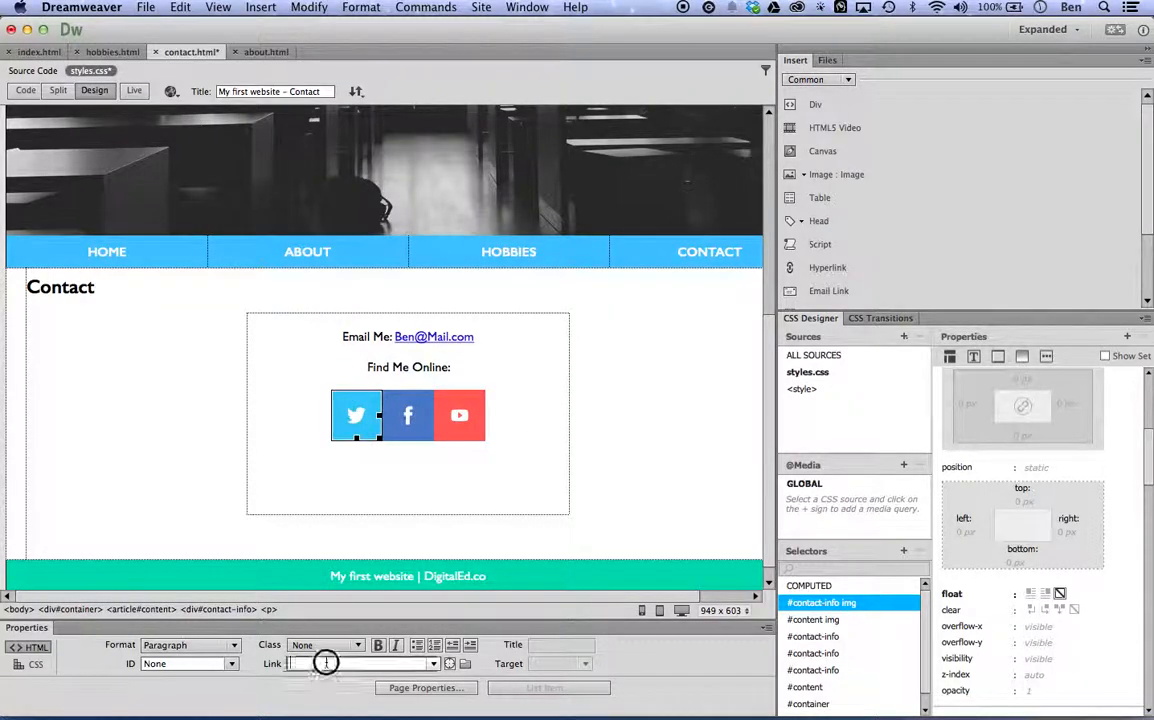
click(200, 661)
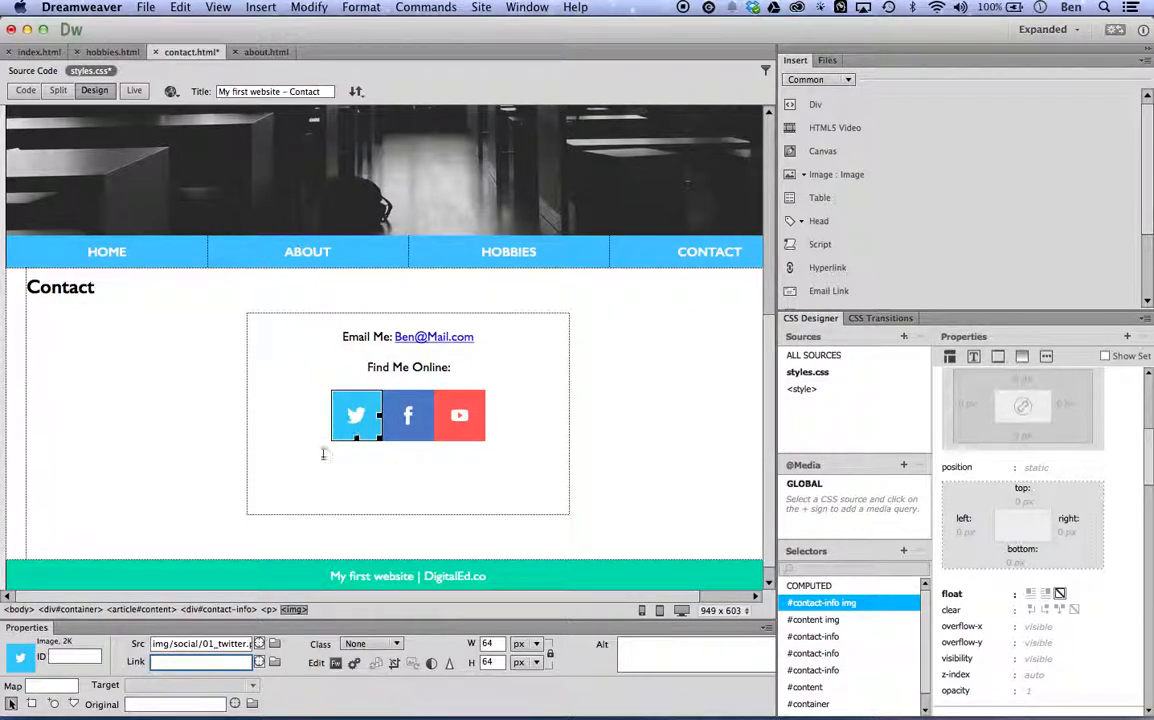
text(http://twitter.com)
key(Return)
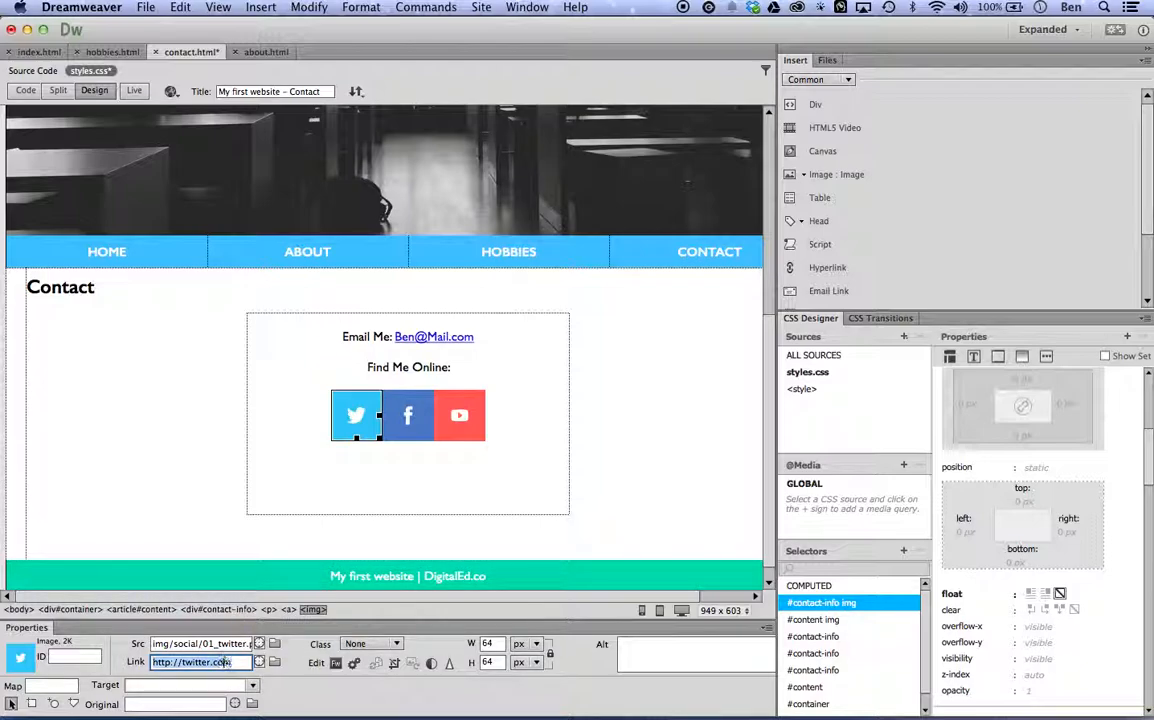
click(405, 422)
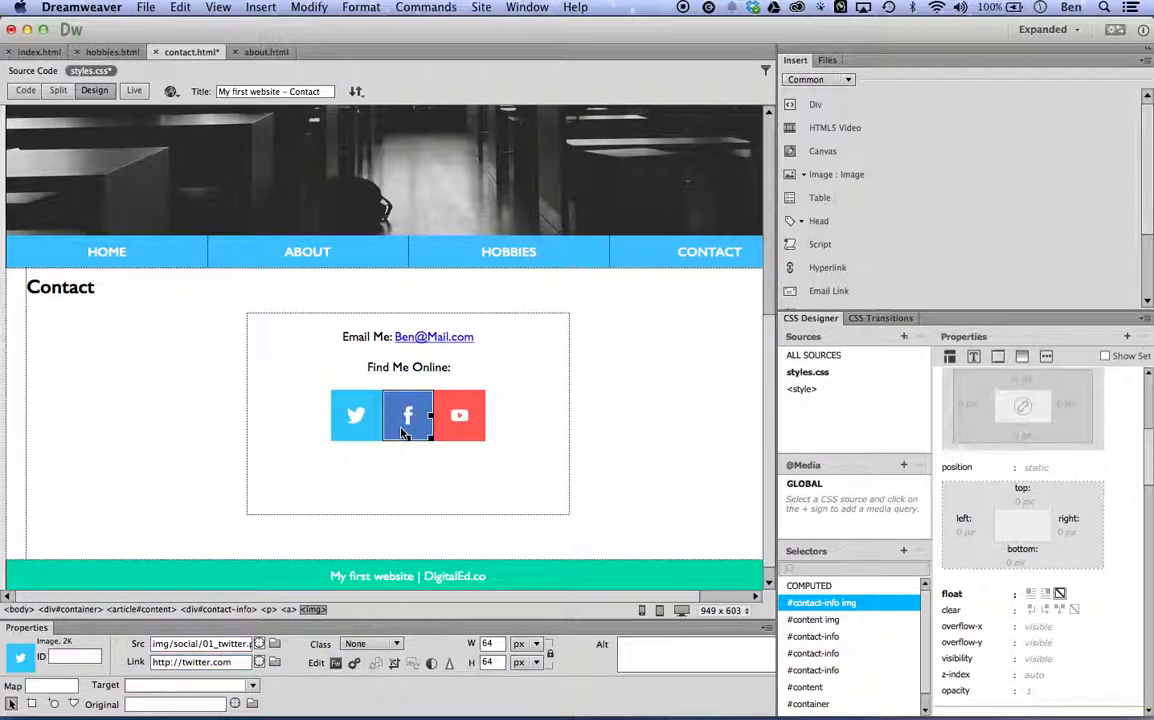
click(187, 661)
text(http:/)
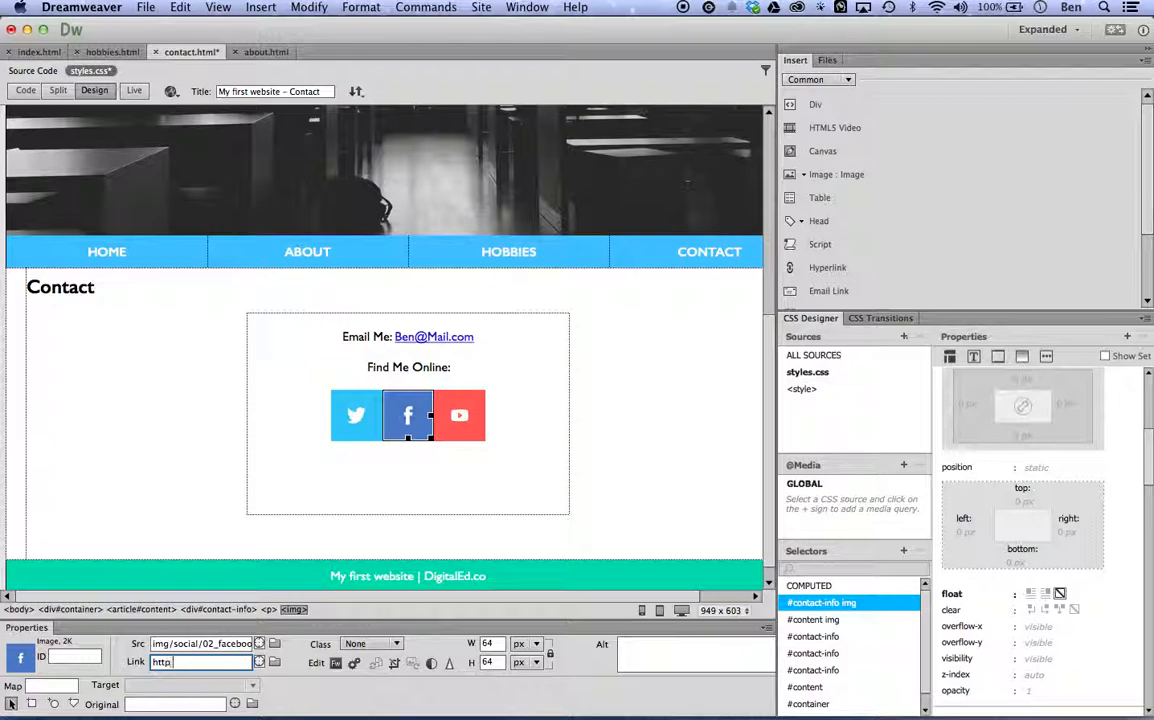
text(/facebook.com)
key(Return)
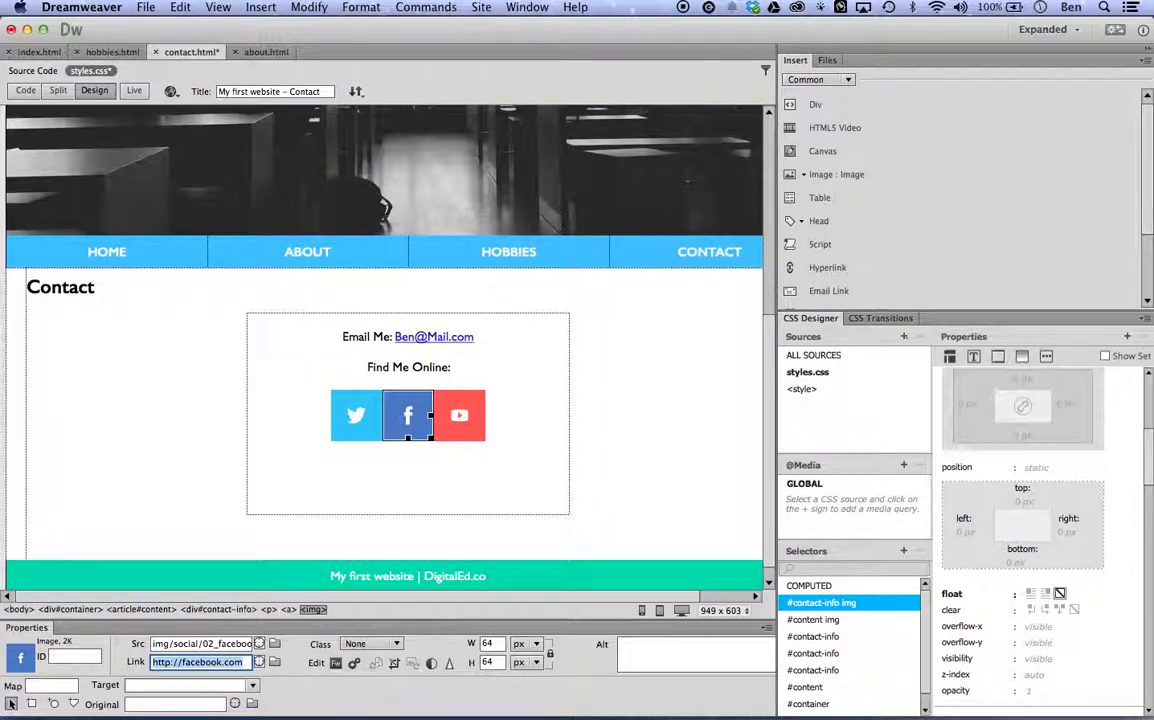
click(464, 432)
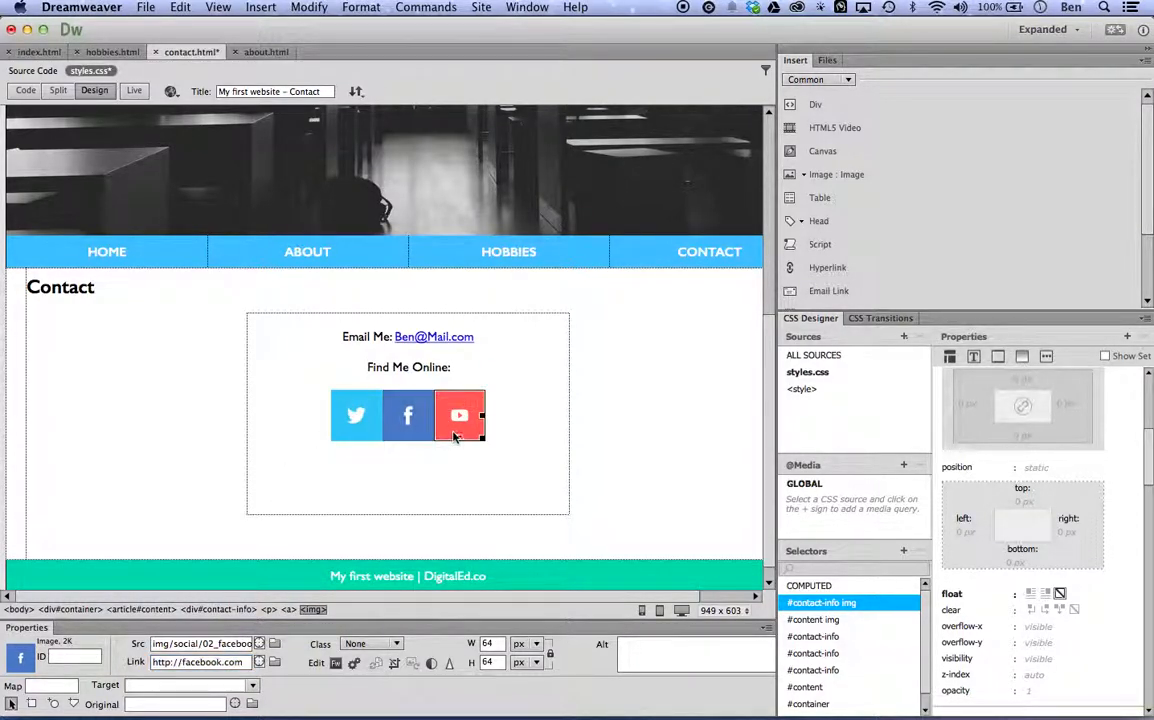
triple_click(197, 662)
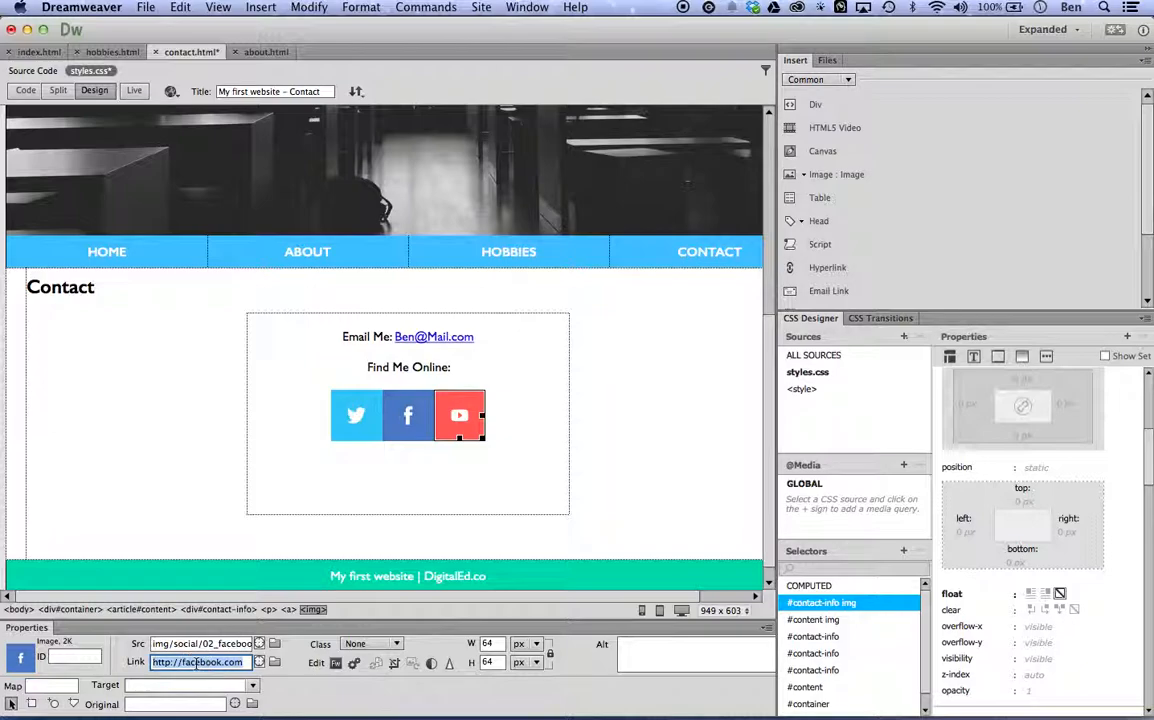
key(BackSpace)
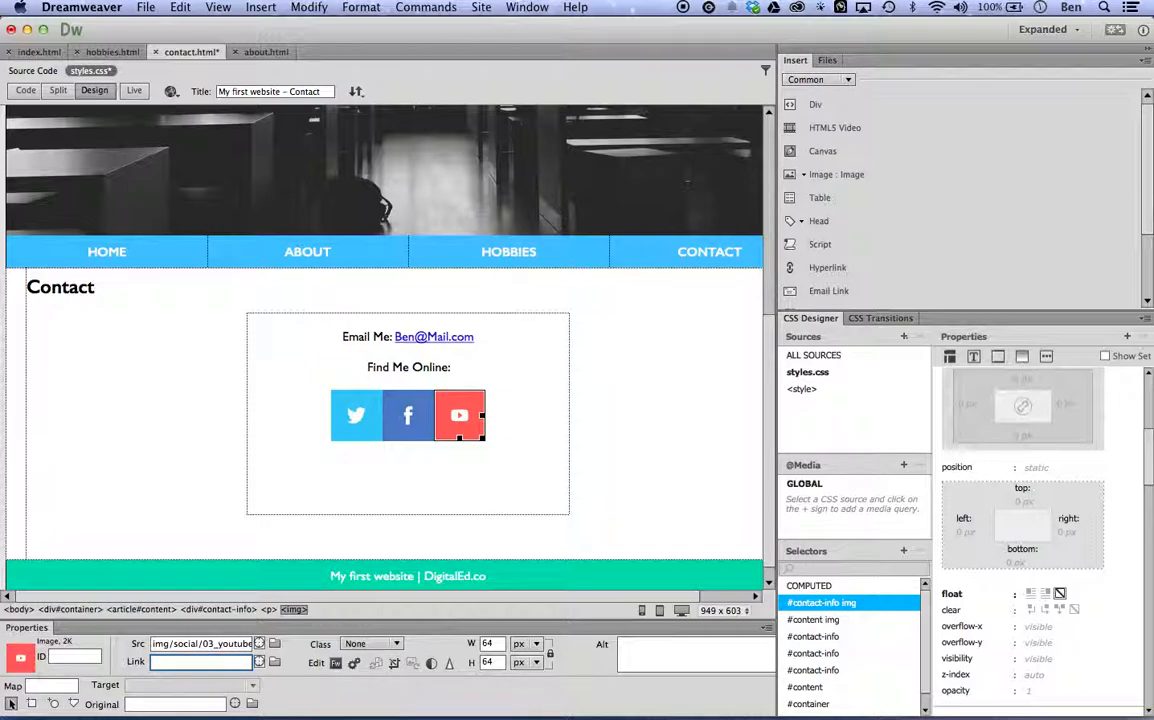
text(http:)
text(youtube.com)
key(Left)
key(Left)
key(Left)
key(Left)
key(Left)
key(Left)
key(Left)
key(Left)
key(Left)
key(Left)
key(Left)
text(//)
key(Right)
key(Right)
key(Right)
key(Right)
key(Right)
key(Right)
key(Right)
key(Right)
key(Right)
key(Right)
key(Right)
key(Return)
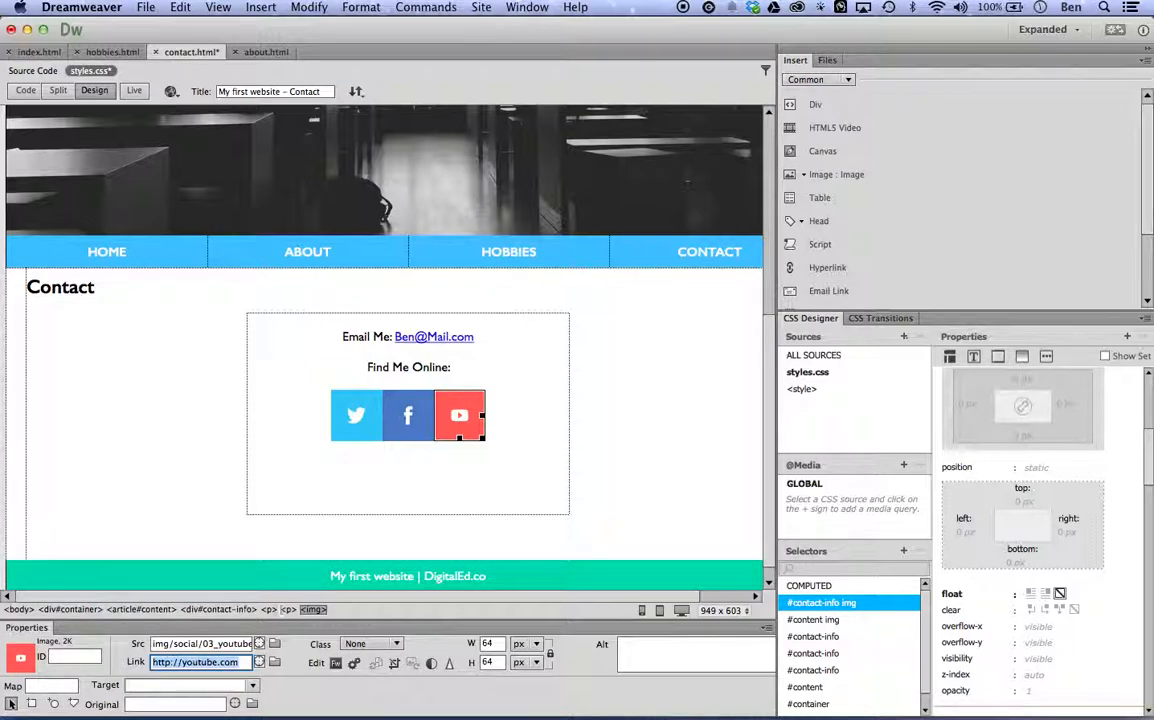
Make the "Find Me Online:" and "Email Me:" labels bold and save contact.html.
drag(440, 371, 370, 370)
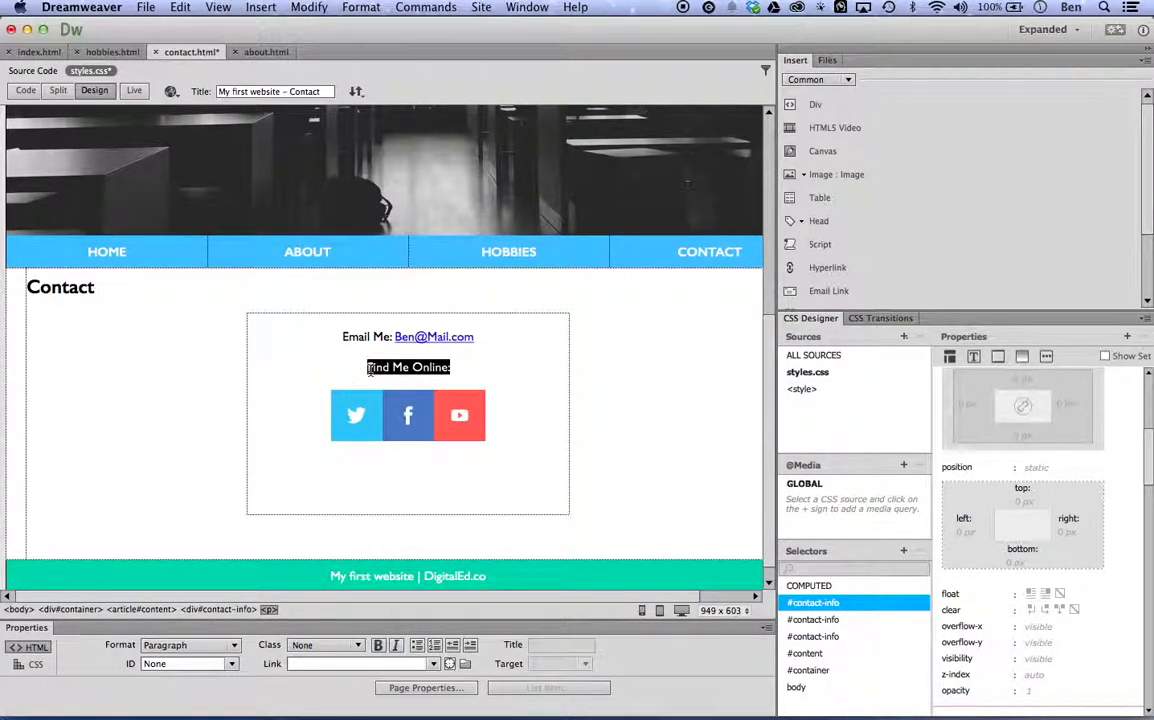
key(super+b)
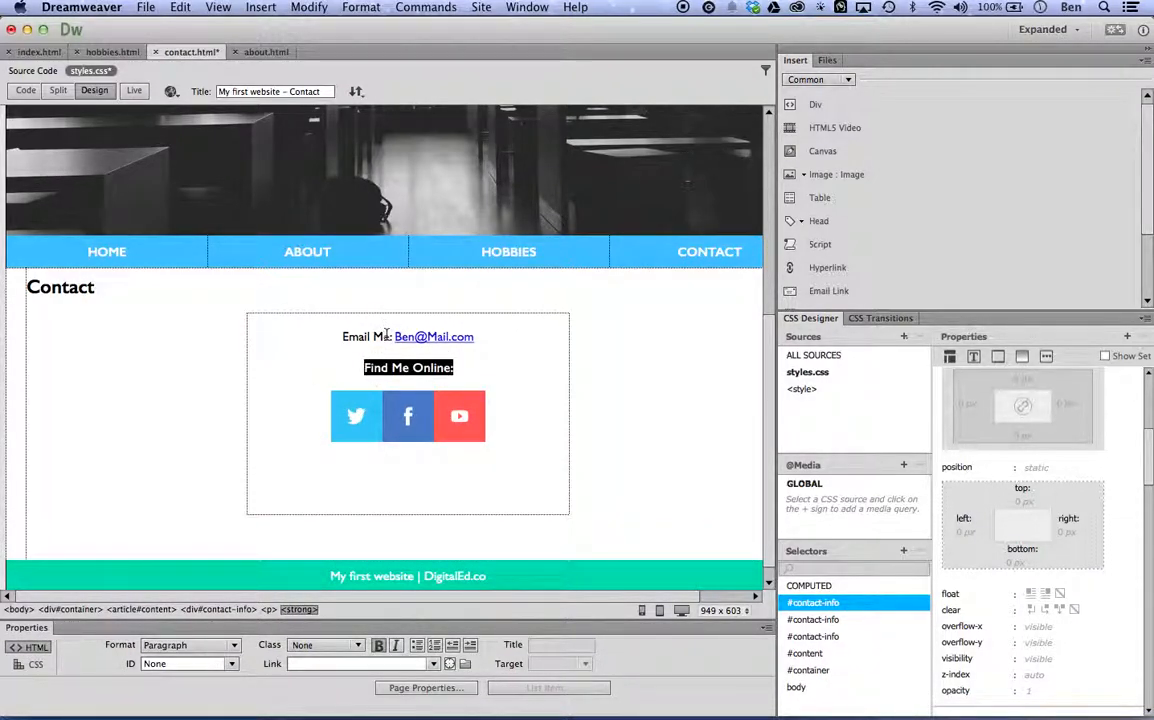
drag(392, 337, 314, 337)
key(super+b)
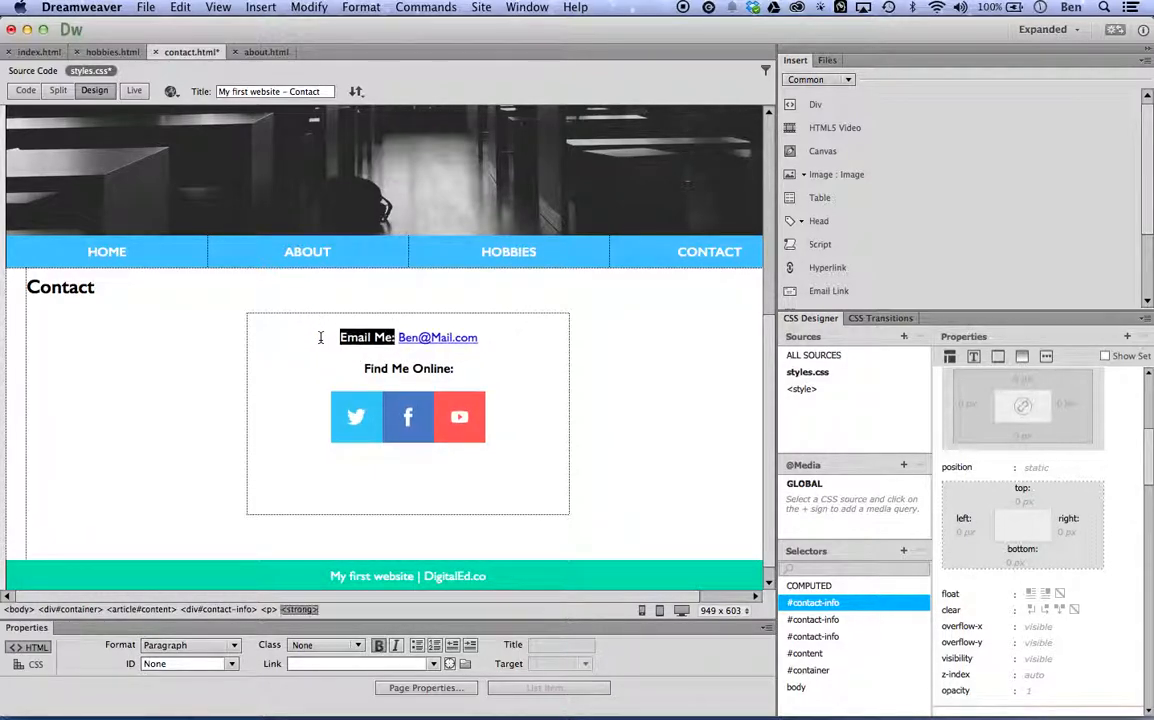
key(super+s)
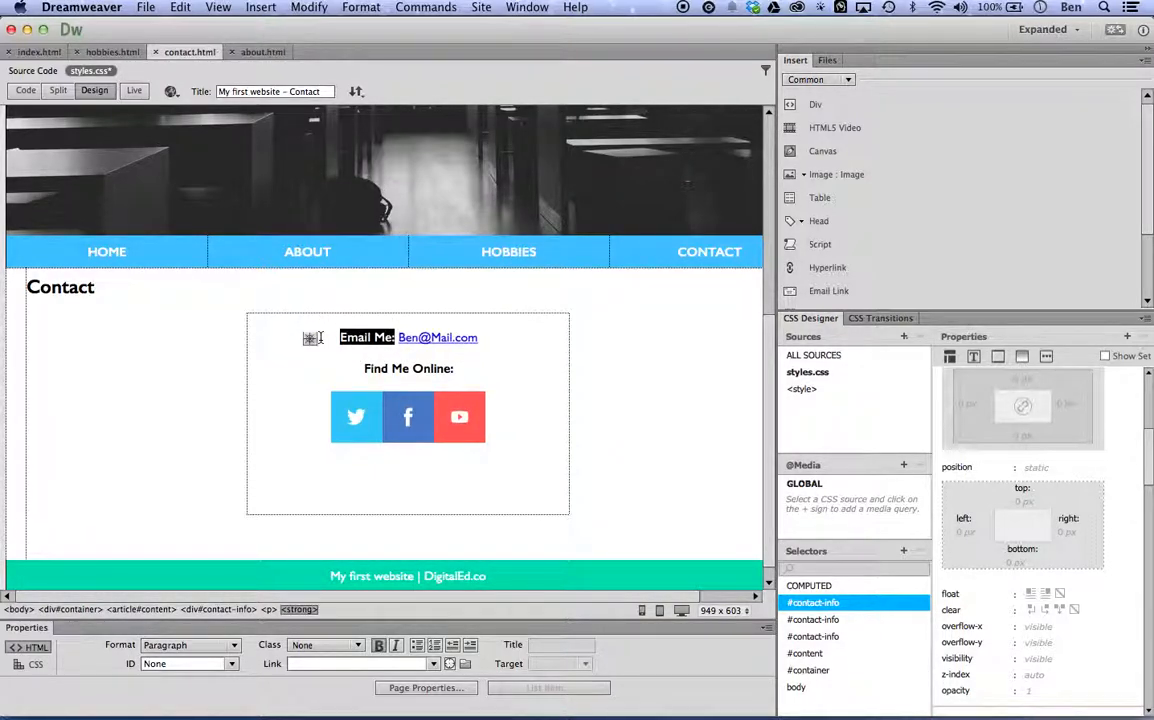